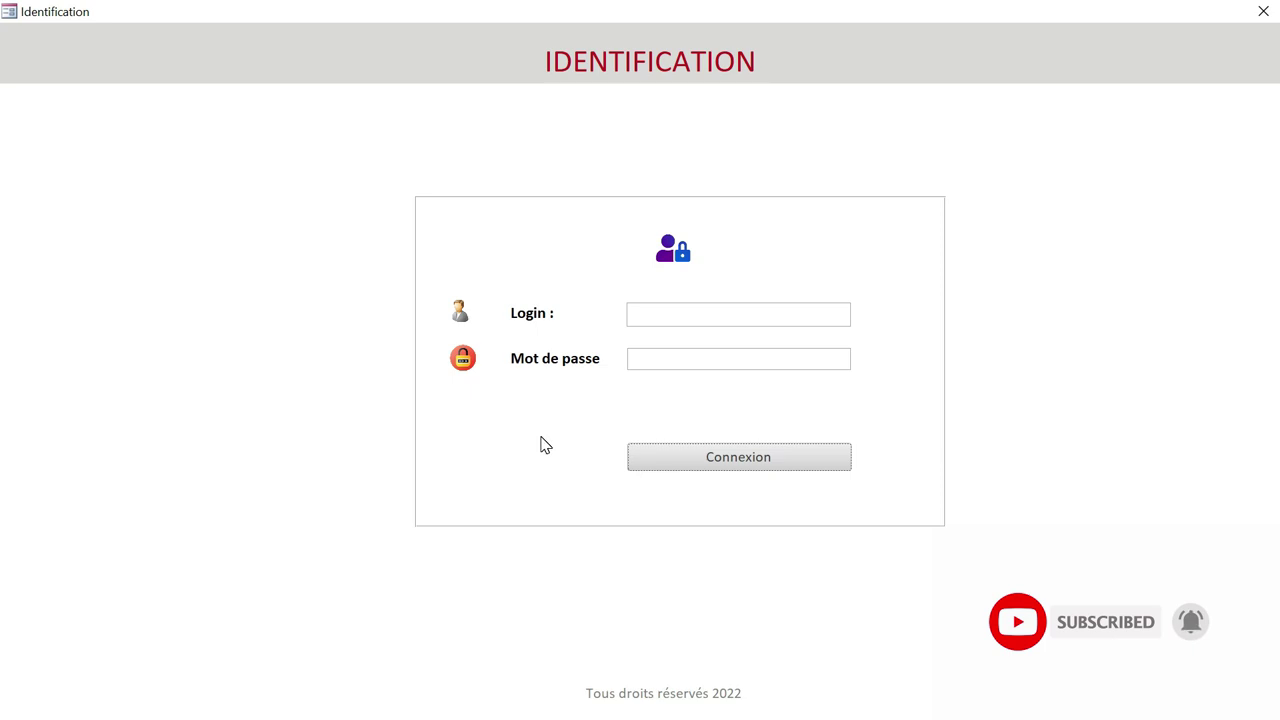
Step: Log in as MAGASINIER, entering the account password on the identification form
{"action": "left_click", "coordinate": [667, 316]}
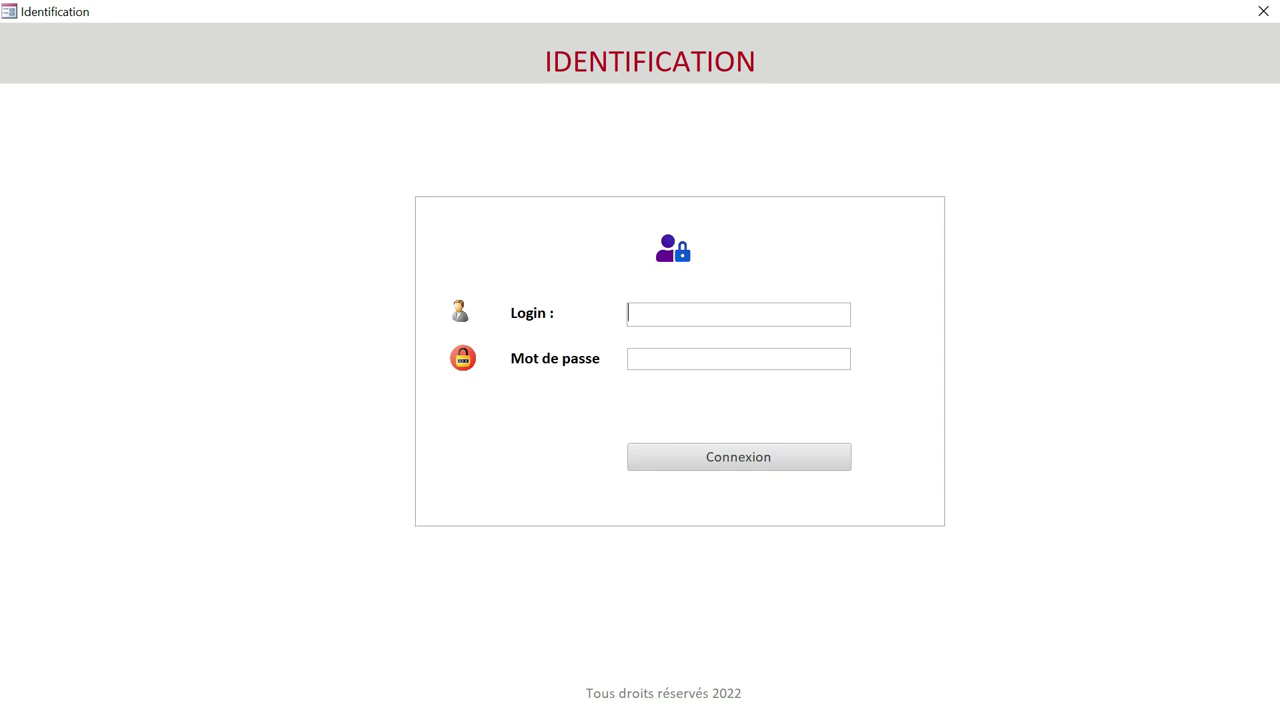
{"action": "type", "text": "MAGASINER"}
{"action": "left_click", "coordinate": [688, 313]}
{"action": "type", "text": "I"}
{"action": "left_click", "coordinate": [700, 349]}
{"action": "type", "text": "******"}
{"action": "key", "text": "Return"}
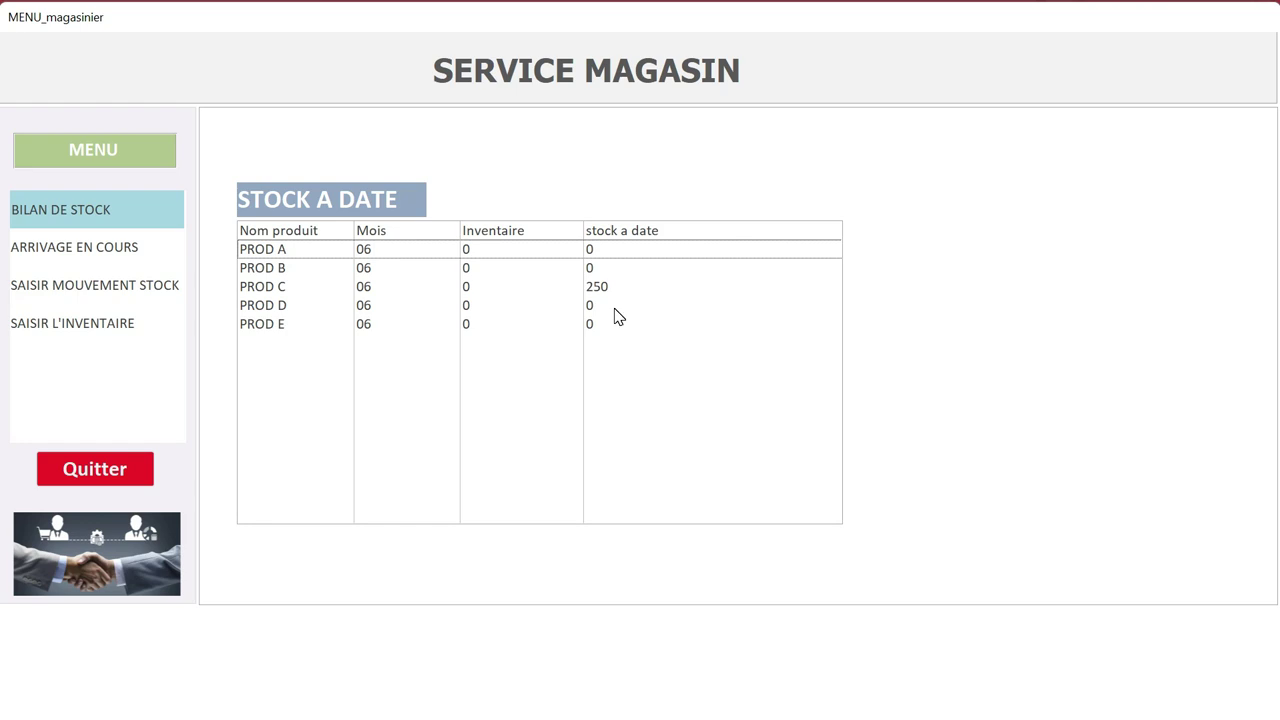
Step: Examine the pending arrivals, plus the operation types and product names offered in the stock movement form
{"action": "left_click", "coordinate": [108, 245]}
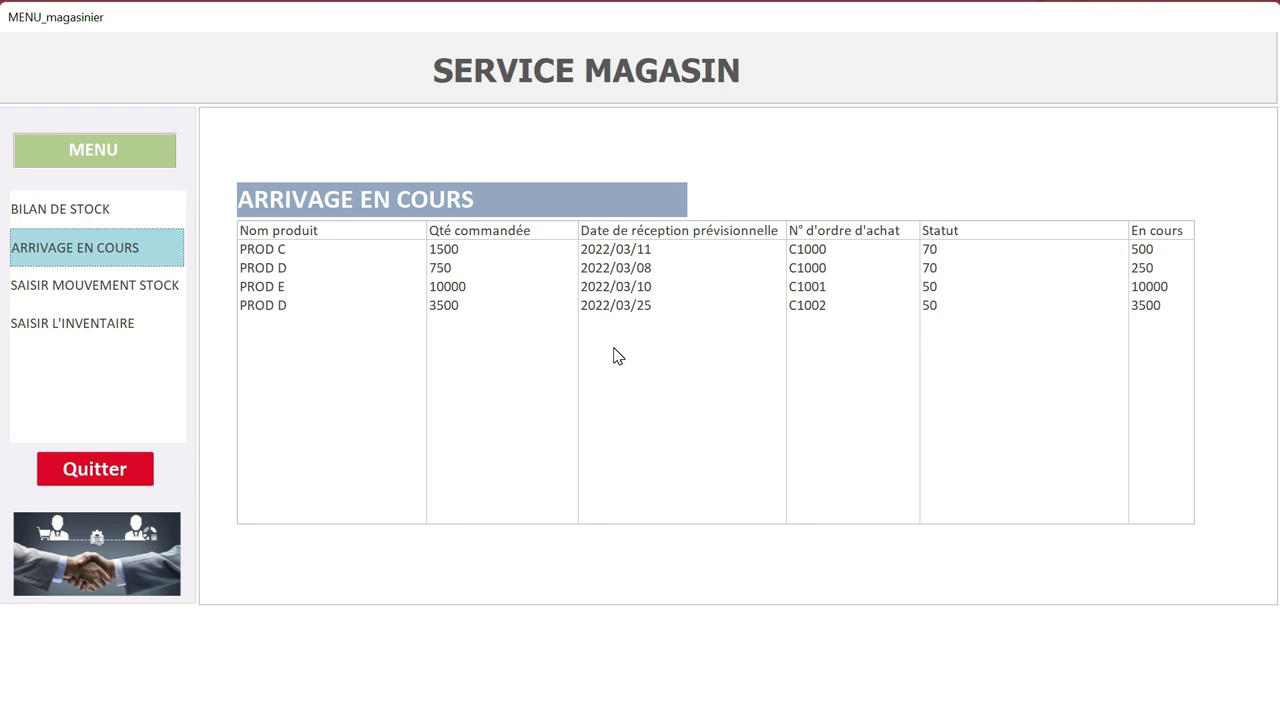
{"action": "left_click", "coordinate": [88, 290]}
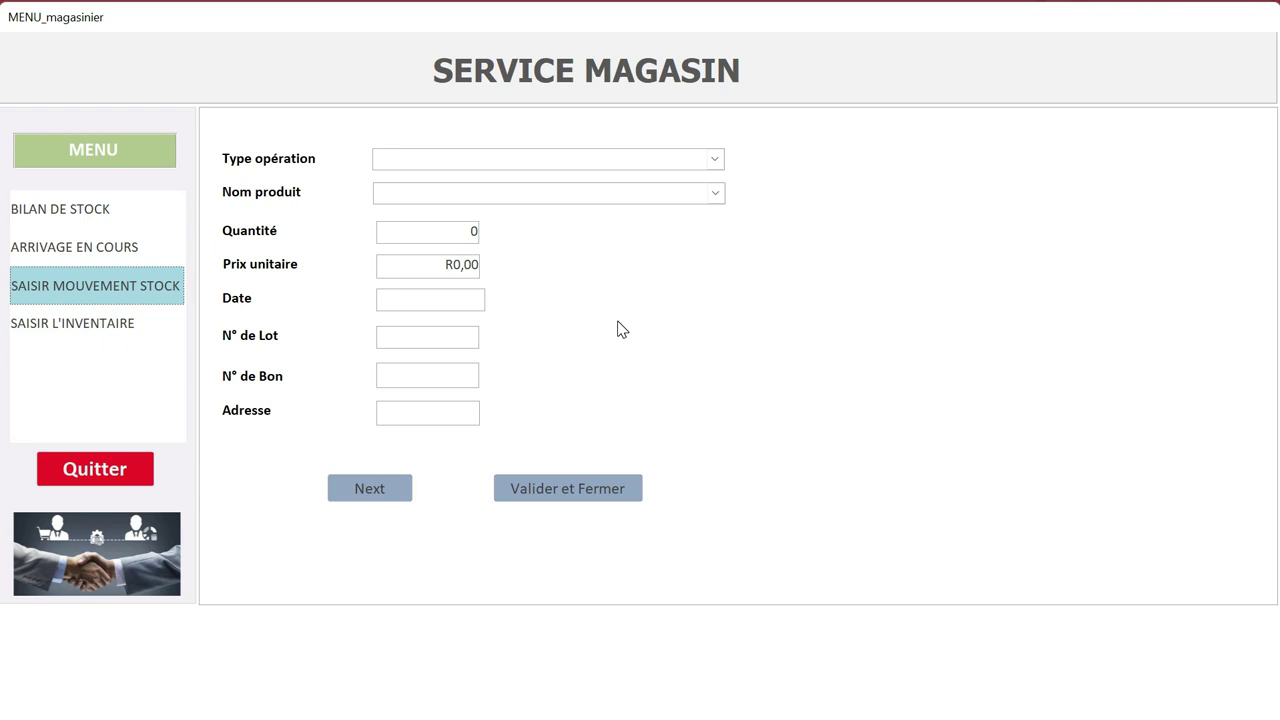
{"action": "left_click", "coordinate": [711, 161]}
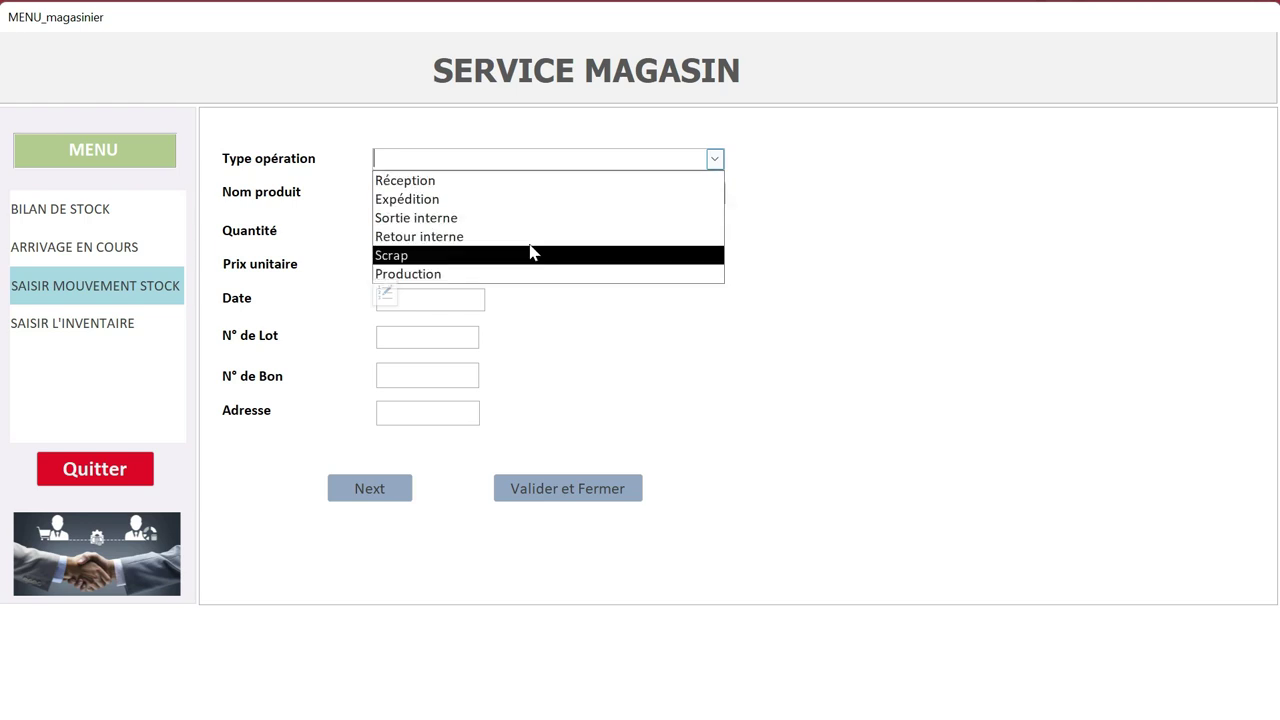
{"action": "left_click", "coordinate": [772, 289]}
{"action": "left_click", "coordinate": [717, 192]}
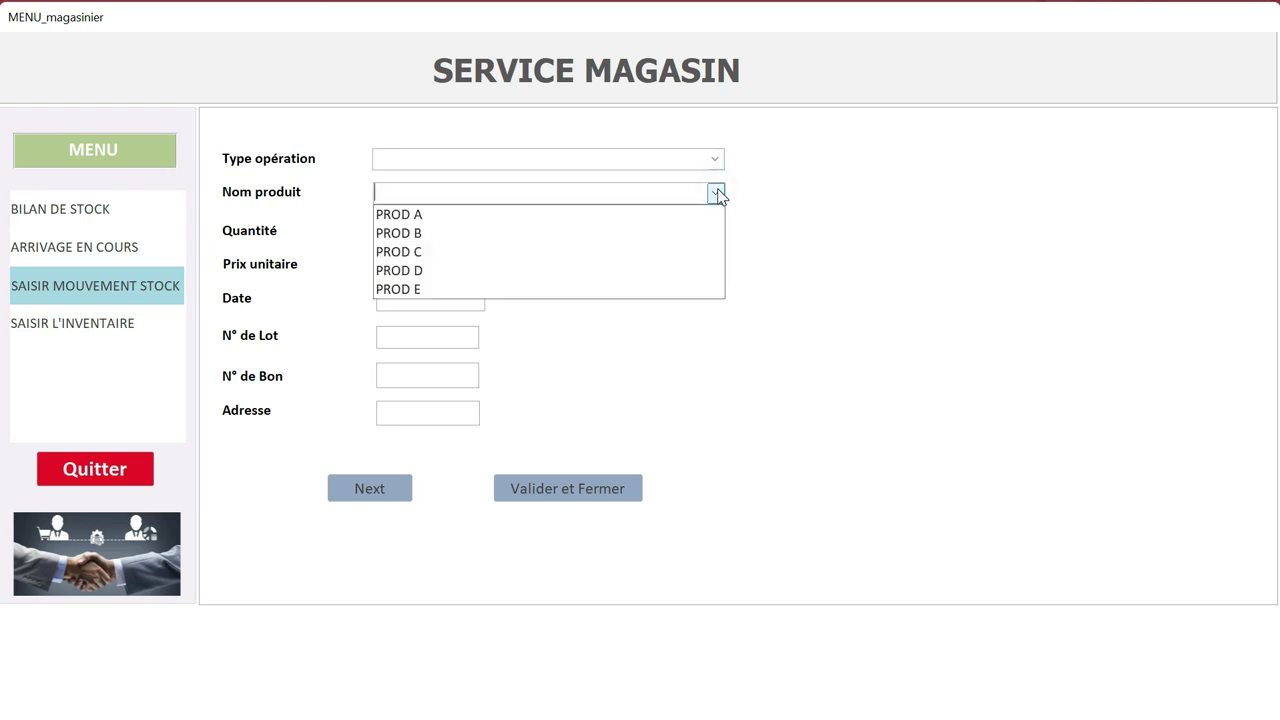
{"action": "left_click", "coordinate": [808, 290]}
Step: Examine the unit price, date picker, lot number, voucher number and address fields of the stock movement form
{"action": "left_click", "coordinate": [423, 264]}
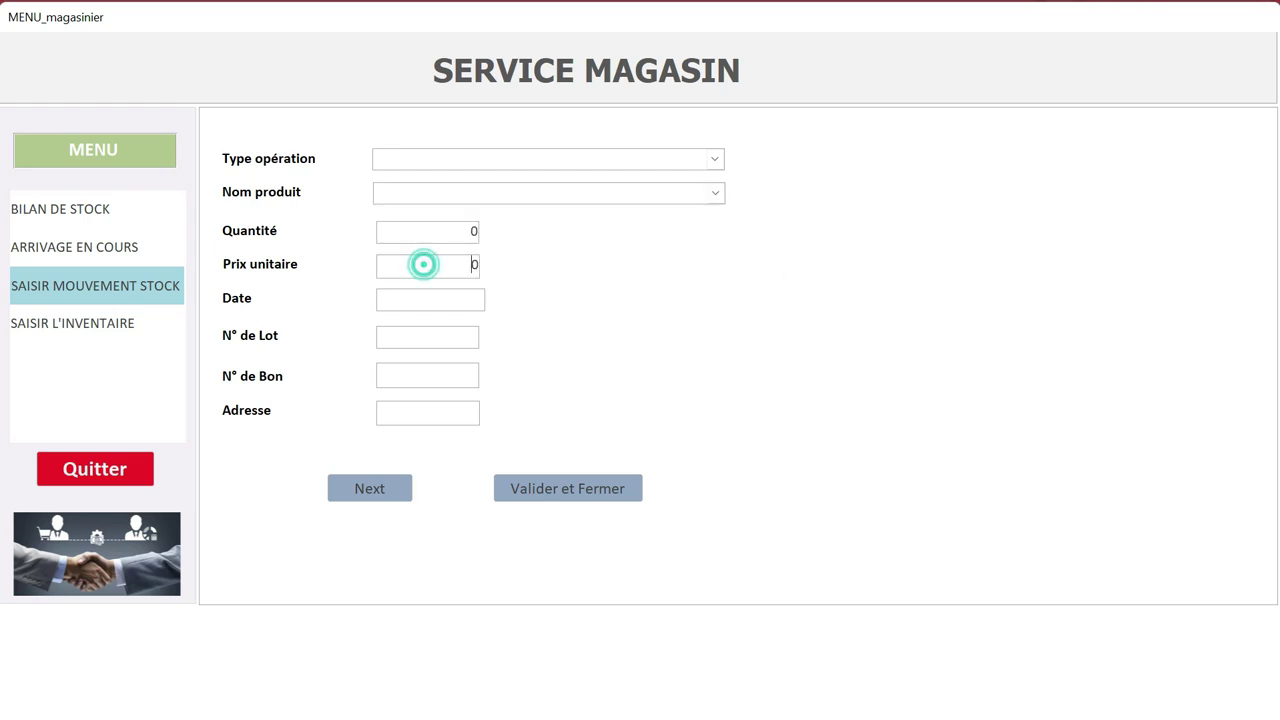
{"action": "left_click", "coordinate": [438, 299]}
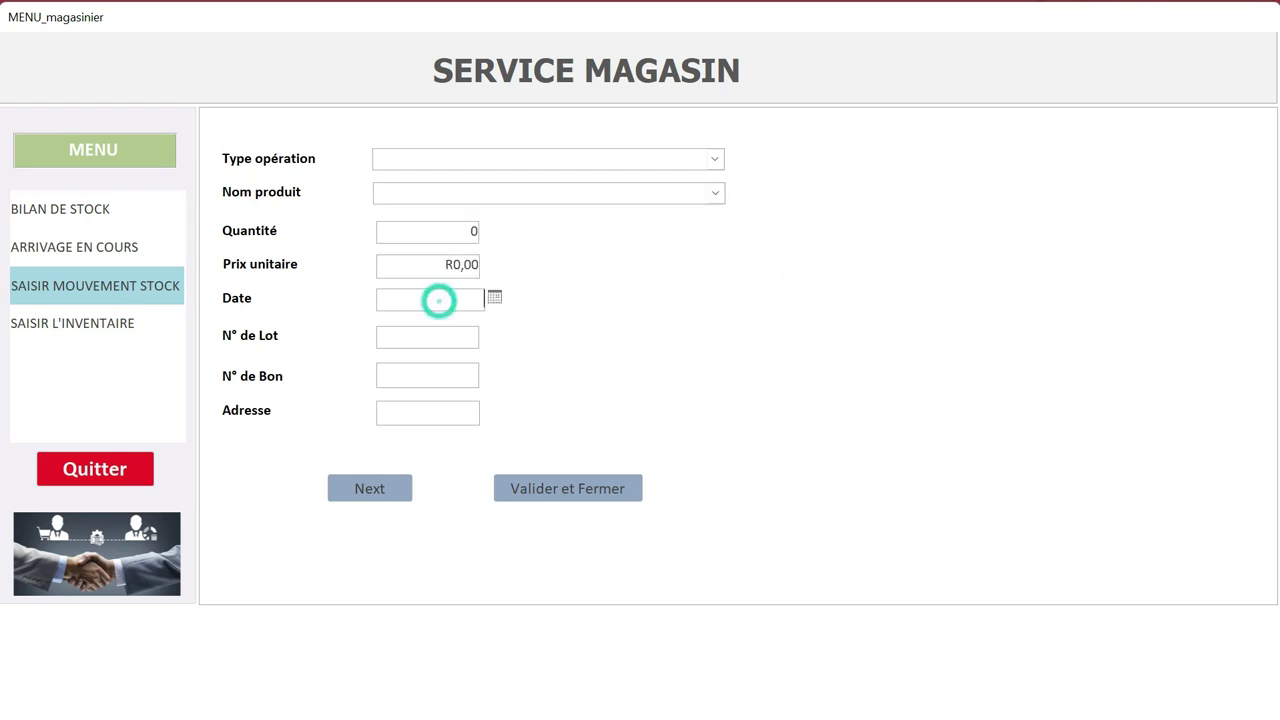
{"action": "left_click", "coordinate": [493, 300]}
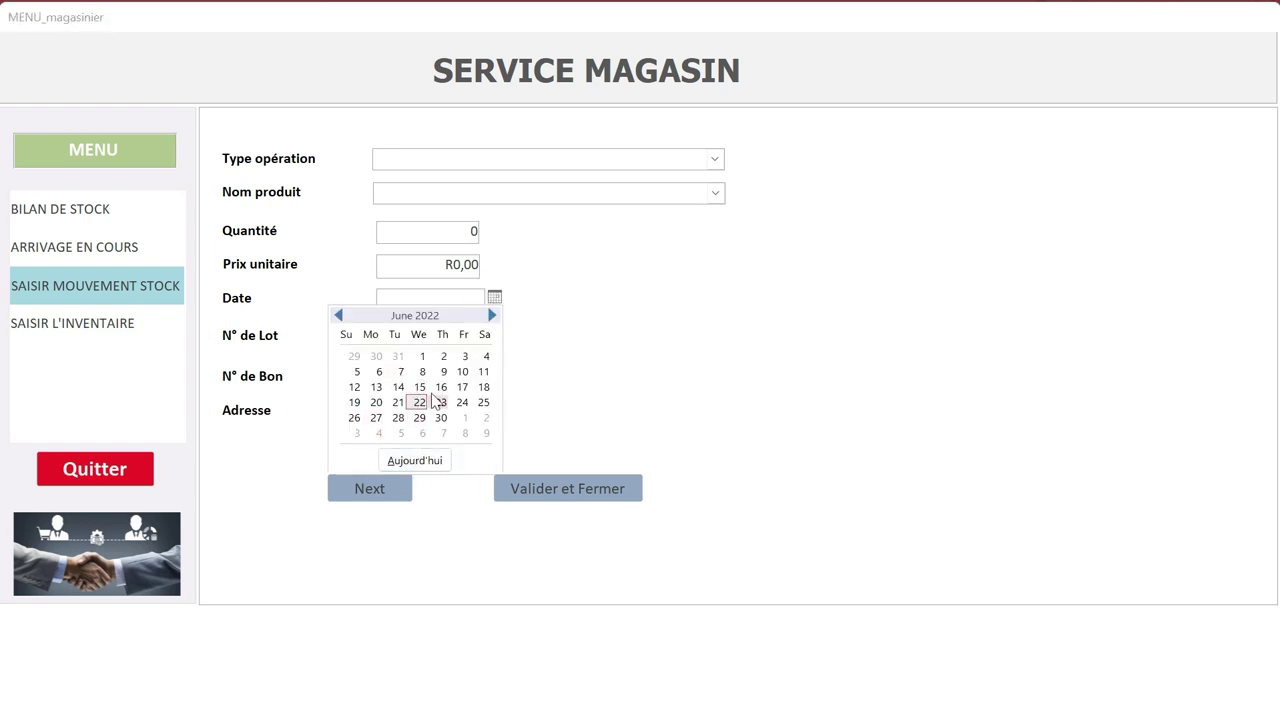
{"action": "left_click", "coordinate": [558, 371]}
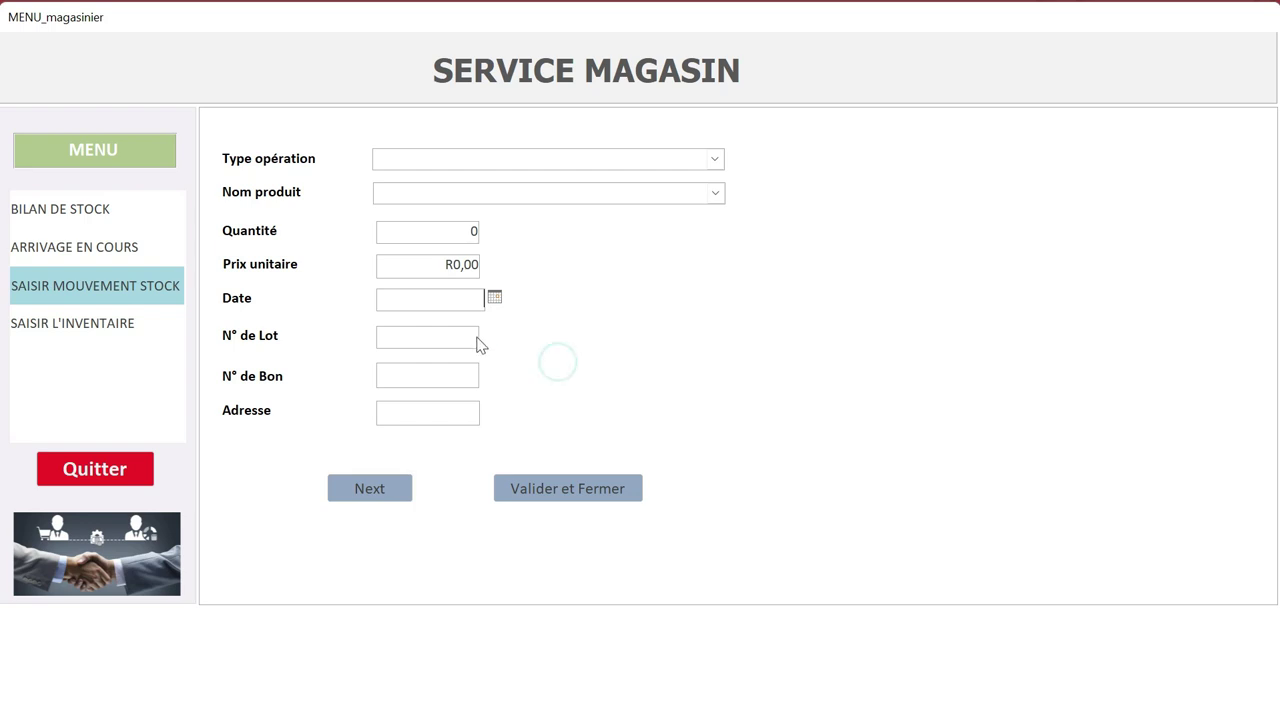
{"action": "left_click", "coordinate": [434, 337]}
{"action": "left_click", "coordinate": [426, 380]}
{"action": "left_click", "coordinate": [424, 410]}
Step: Compare the stock balance with the pending arrivals, and check the operation types available for a stock movement
{"action": "left_click", "coordinate": [82, 209]}
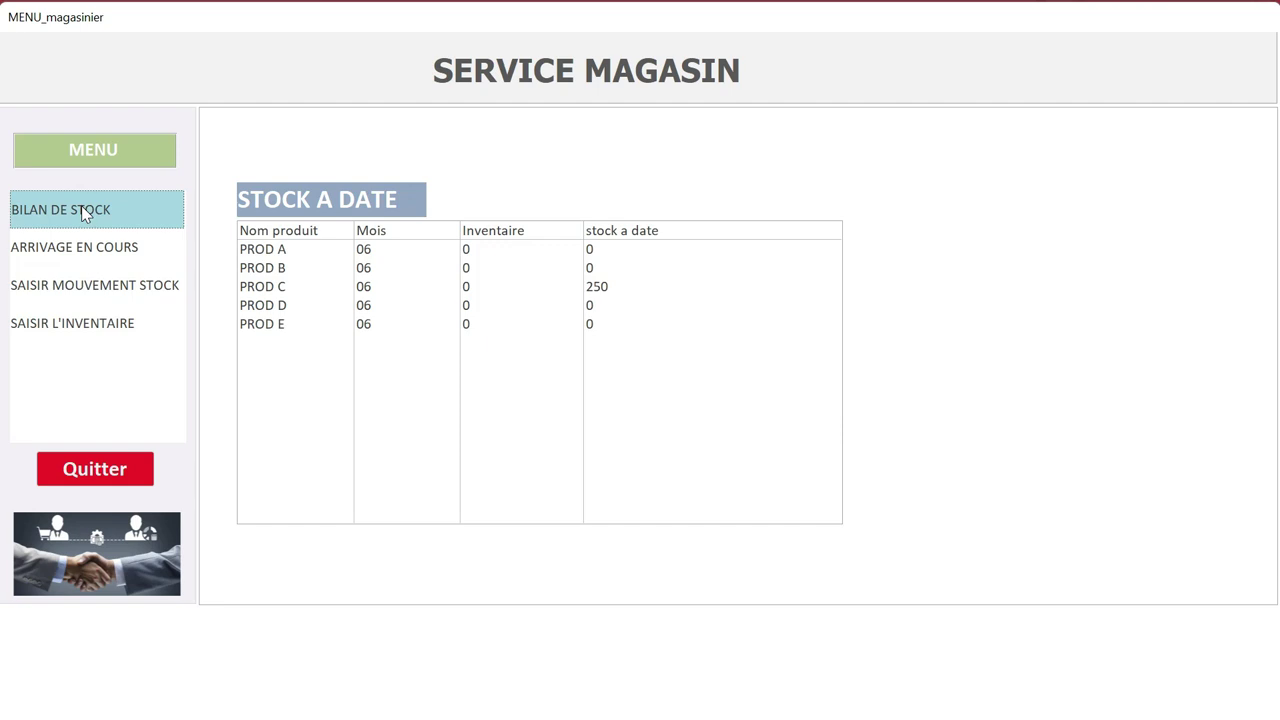
{"action": "left_click", "coordinate": [89, 249]}
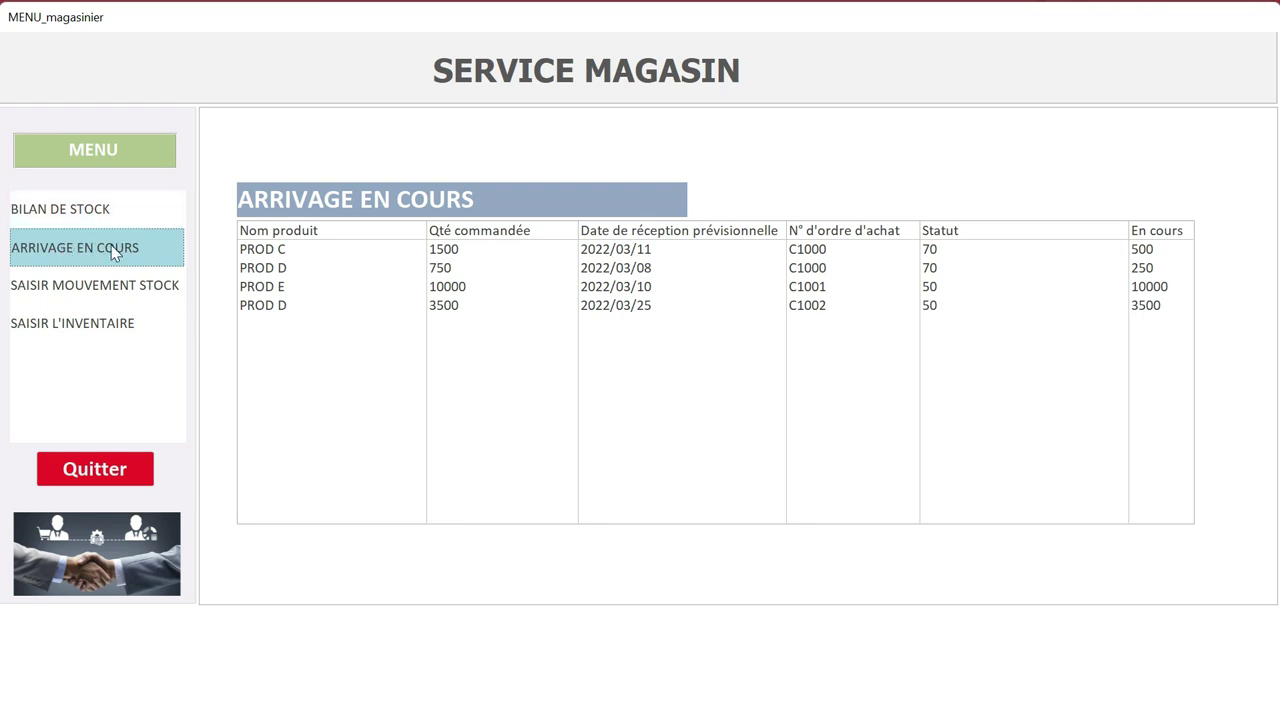
{"action": "left_click", "coordinate": [104, 207]}
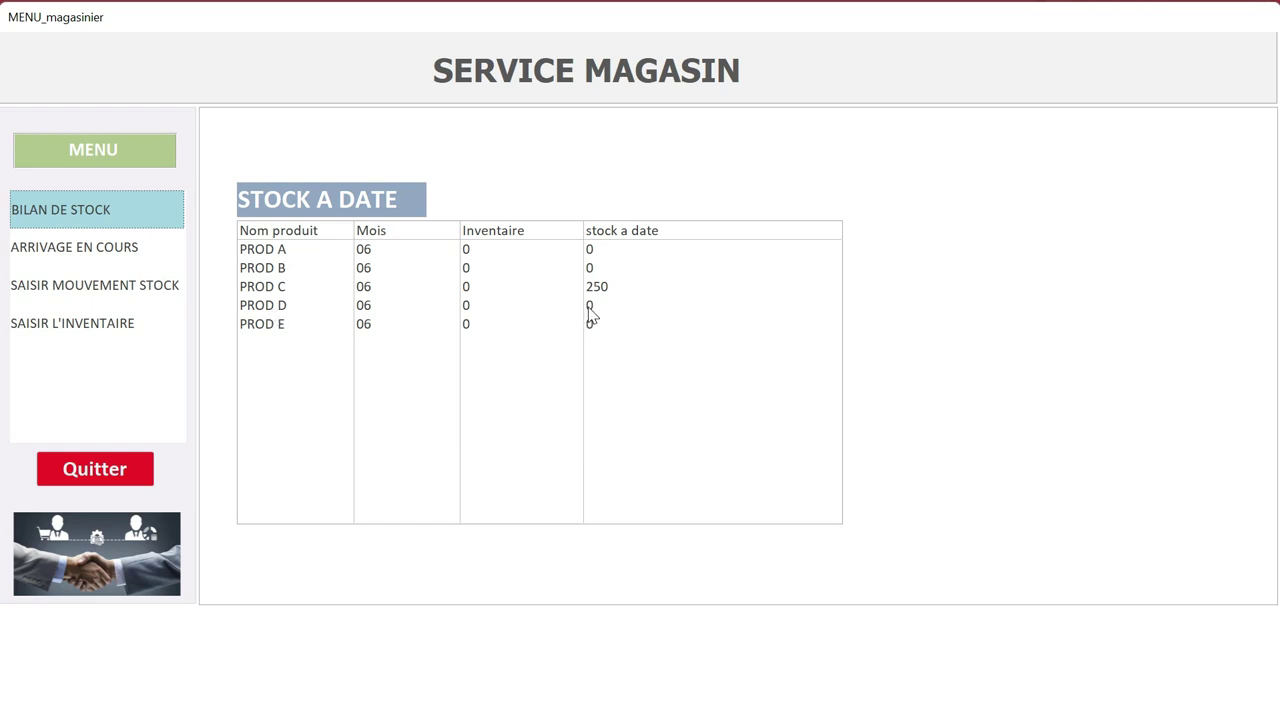
{"action": "left_click", "coordinate": [110, 251]}
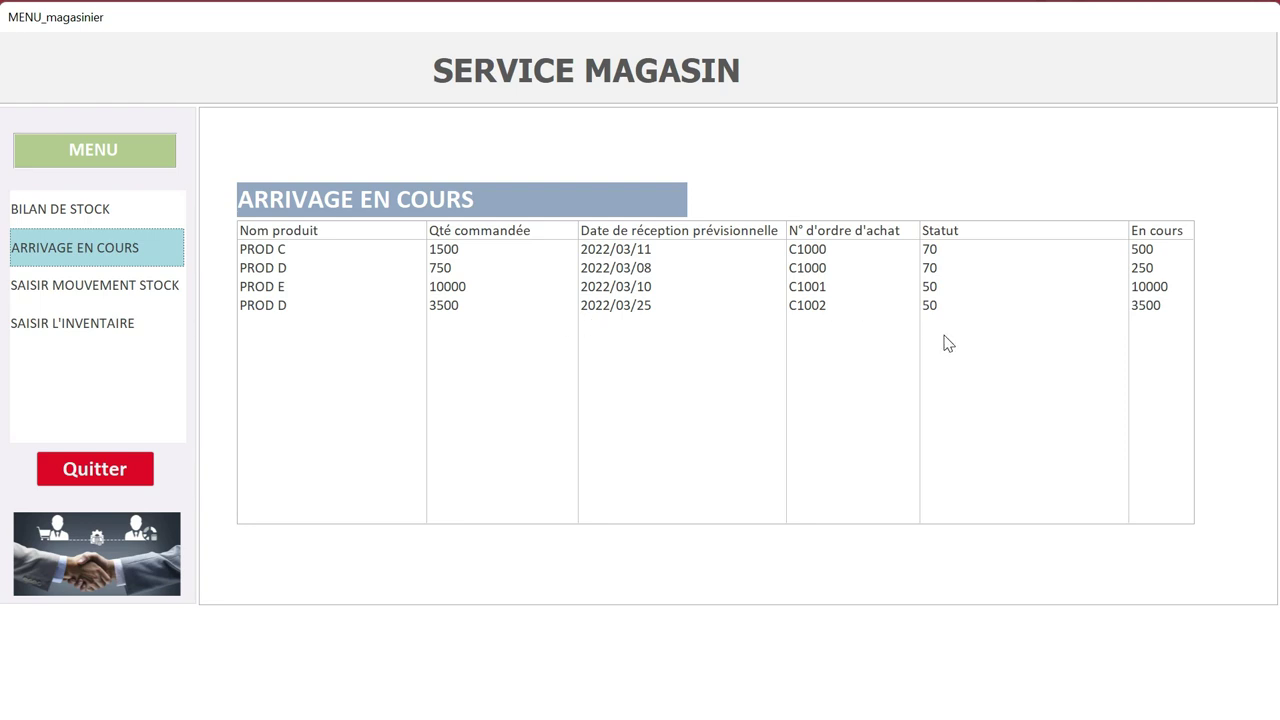
{"action": "left_click", "coordinate": [117, 288]}
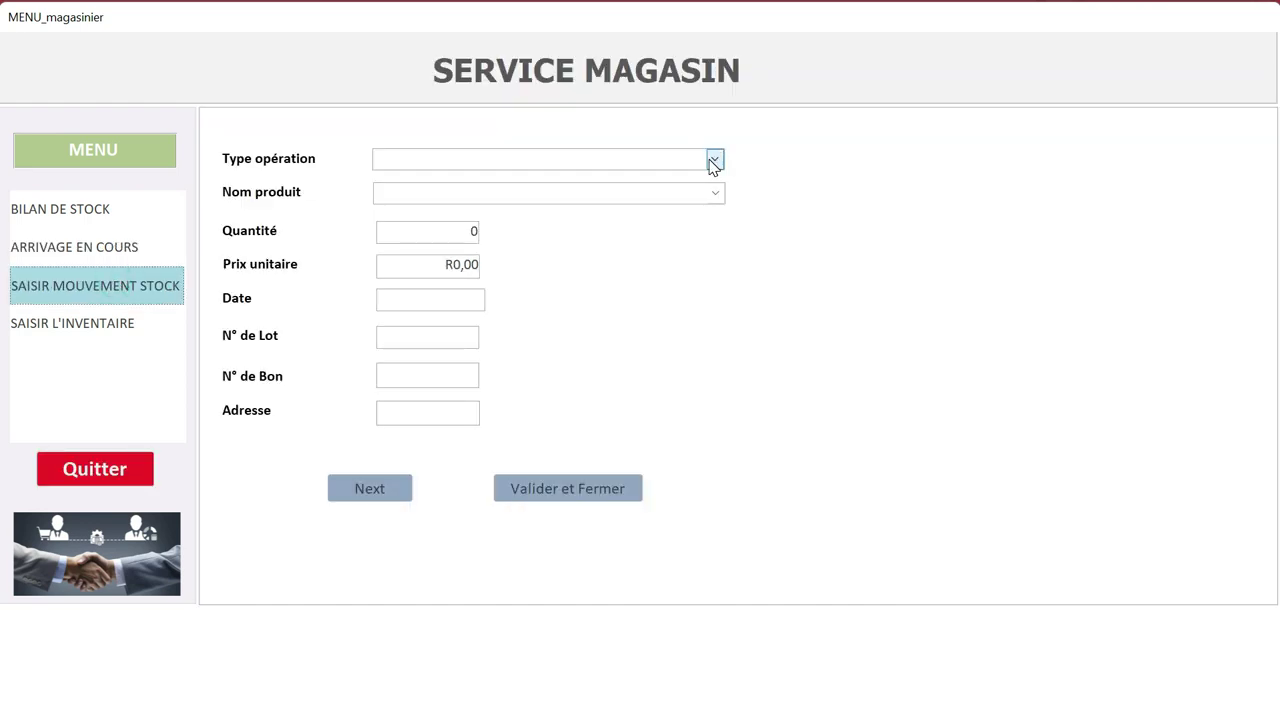
{"action": "left_click", "coordinate": [714, 159]}
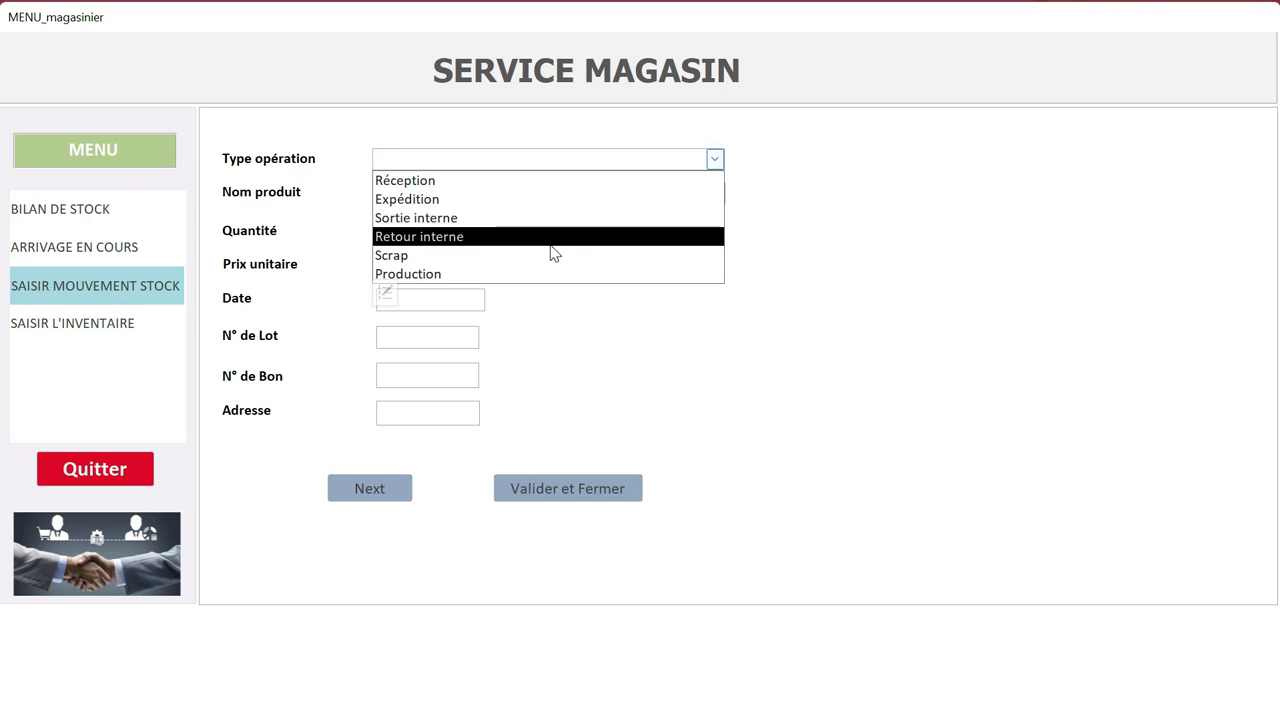
{"action": "left_click", "coordinate": [75, 257]}
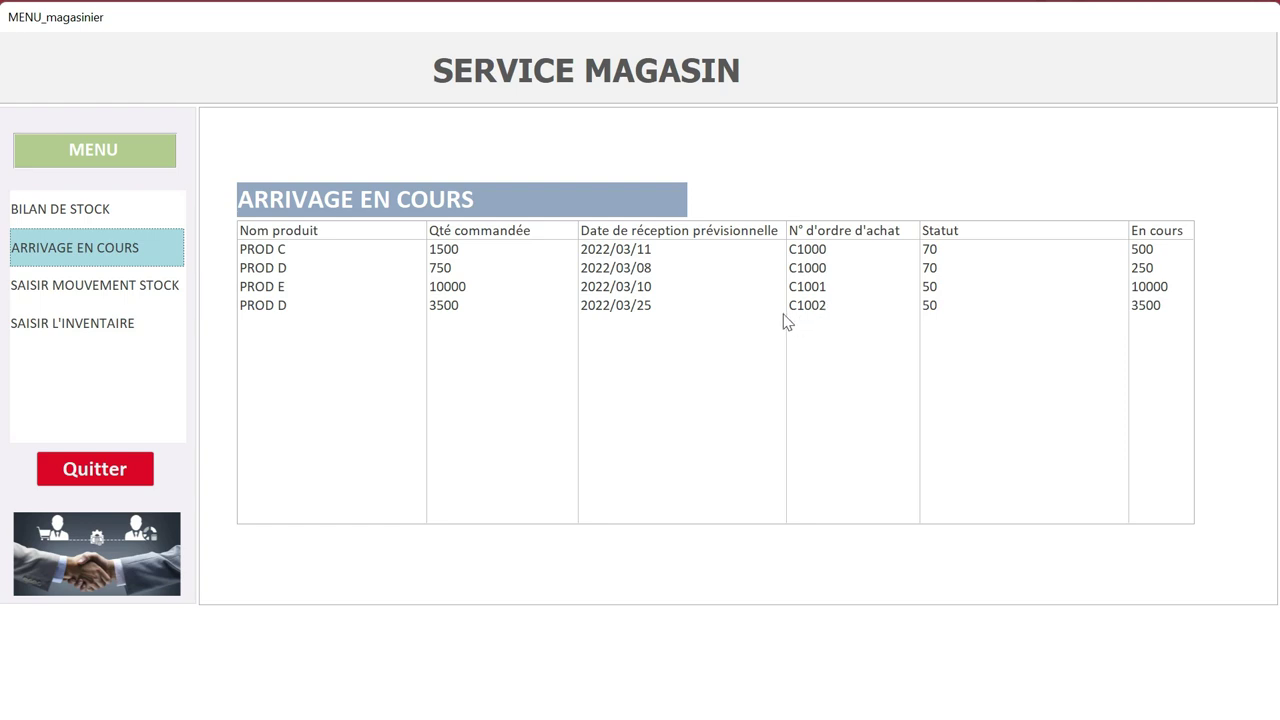
Step: Start a stock movement of type Réception for PROD D with a quantity of 1000
{"action": "left_click", "coordinate": [95, 290]}
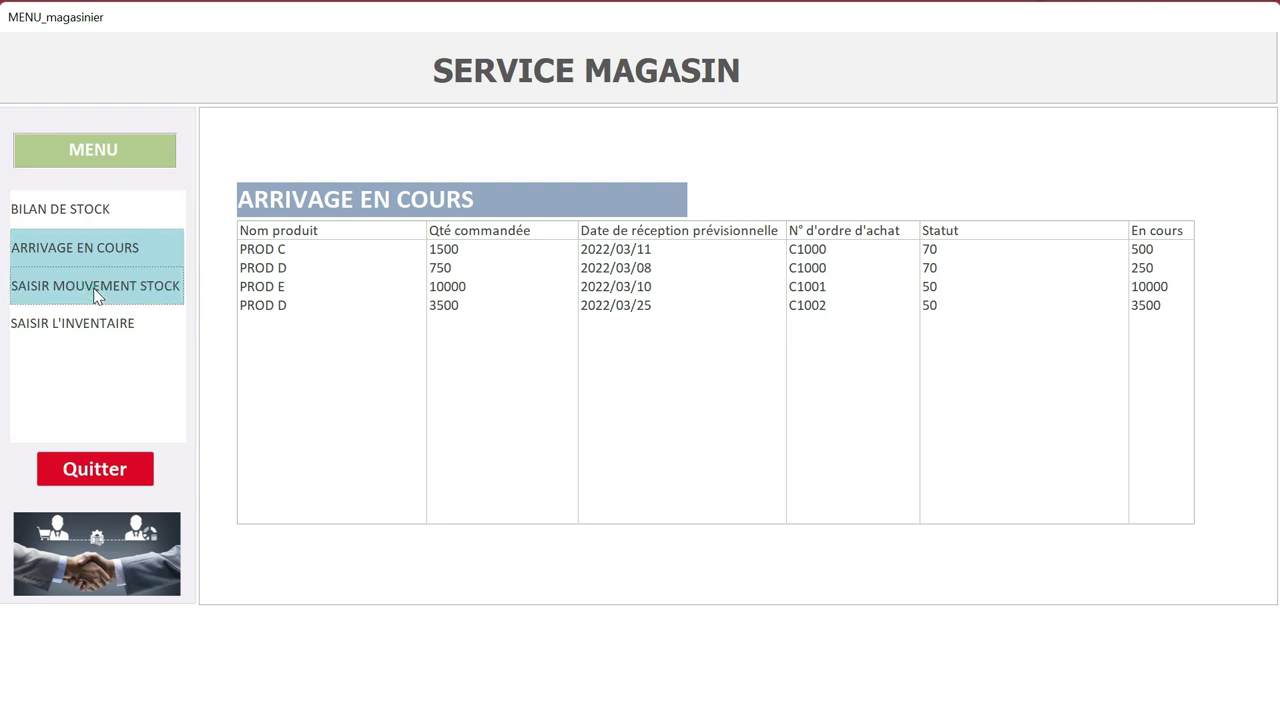
{"action": "left_click", "coordinate": [714, 160]}
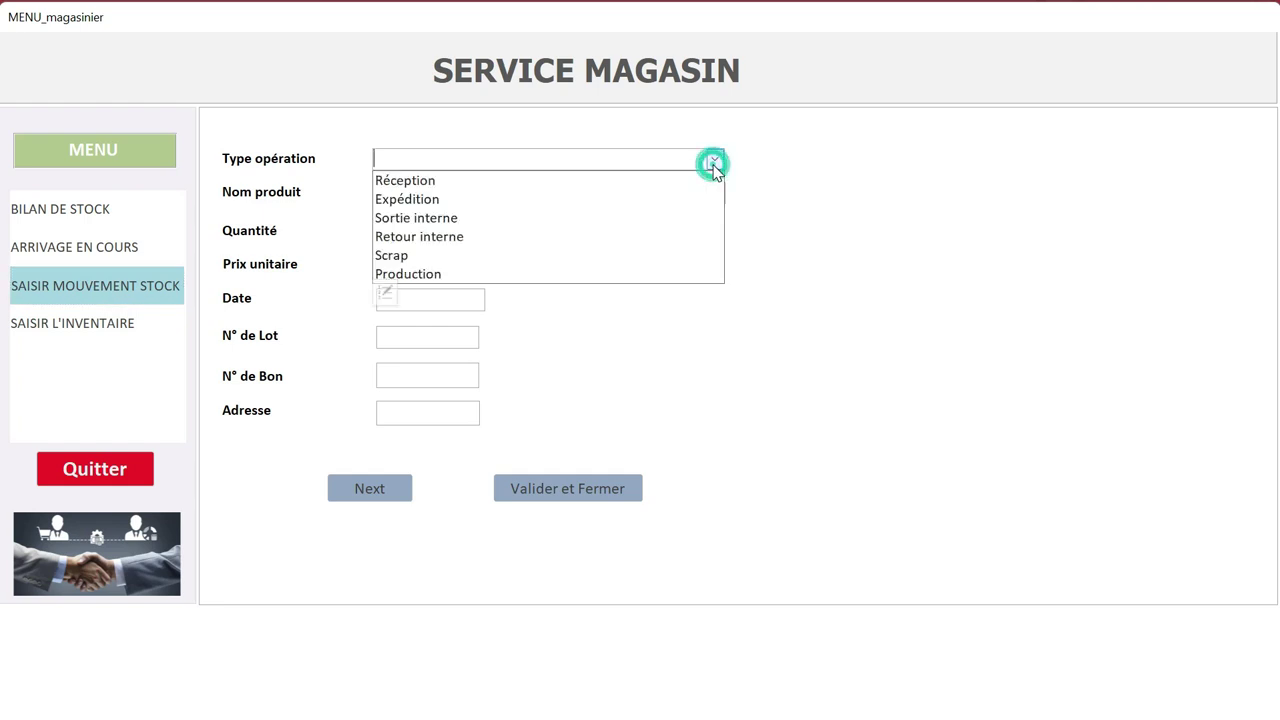
{"action": "left_click", "coordinate": [651, 185]}
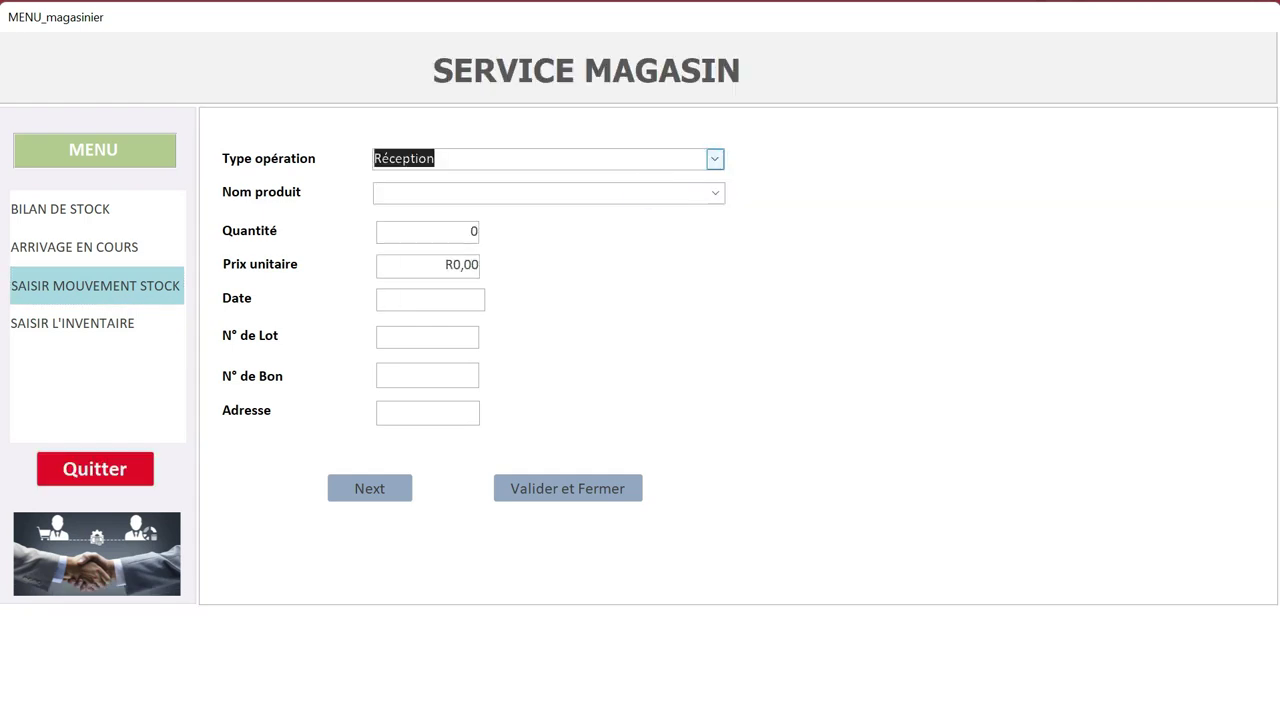
{"action": "left_click", "coordinate": [716, 195]}
{"action": "left_click", "coordinate": [608, 271]}
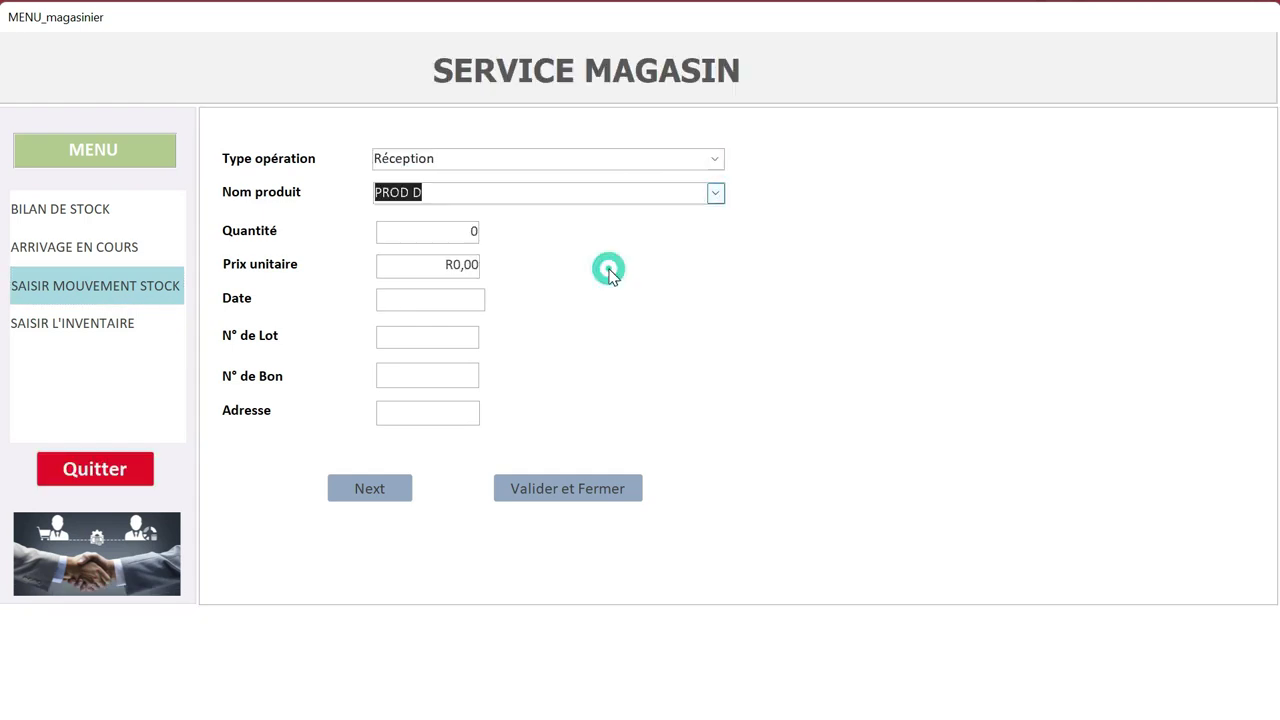
{"action": "left_click", "coordinate": [434, 226]}
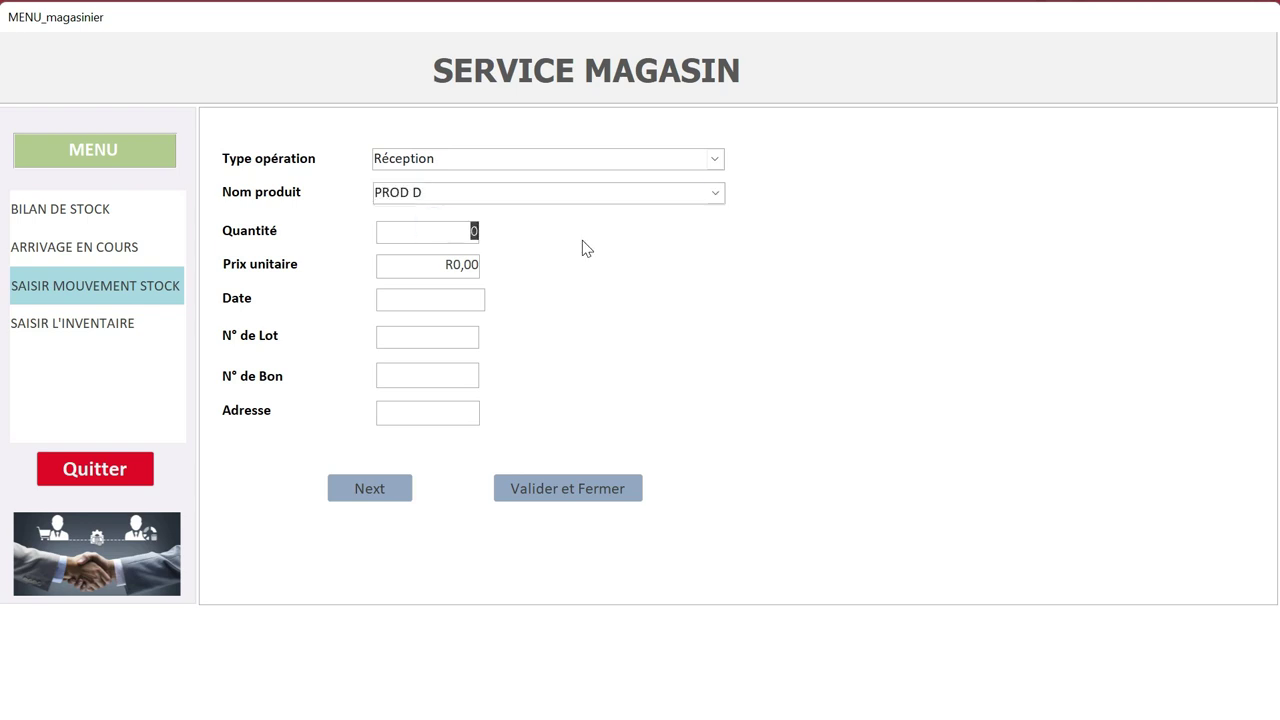
{"action": "type", "text": "1000"}
Step: Date the reception 2022/06/22, enter the purchase order number of the 3500-unit PROD D order as N° de Bon, and save the record
{"action": "left_click", "coordinate": [494, 296]}
{"action": "left_click", "coordinate": [424, 464]}
{"action": "left_click", "coordinate": [418, 378]}
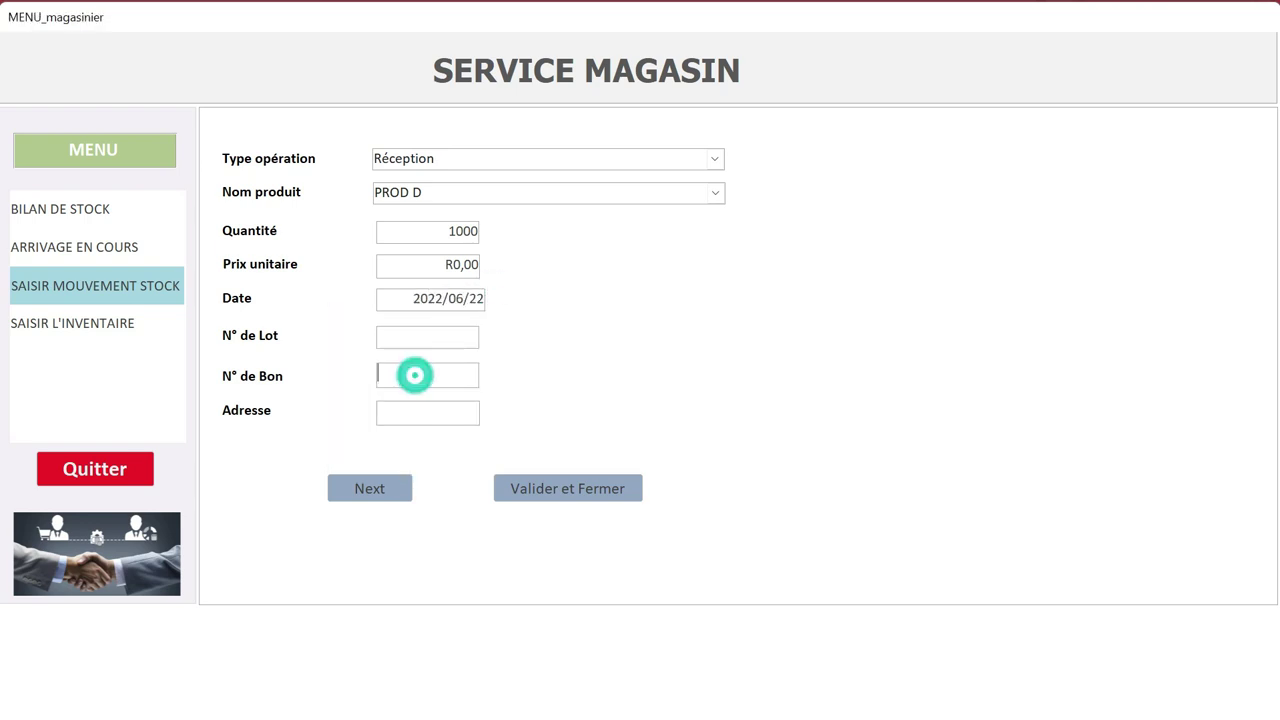
{"action": "type", "text": "C1002"}
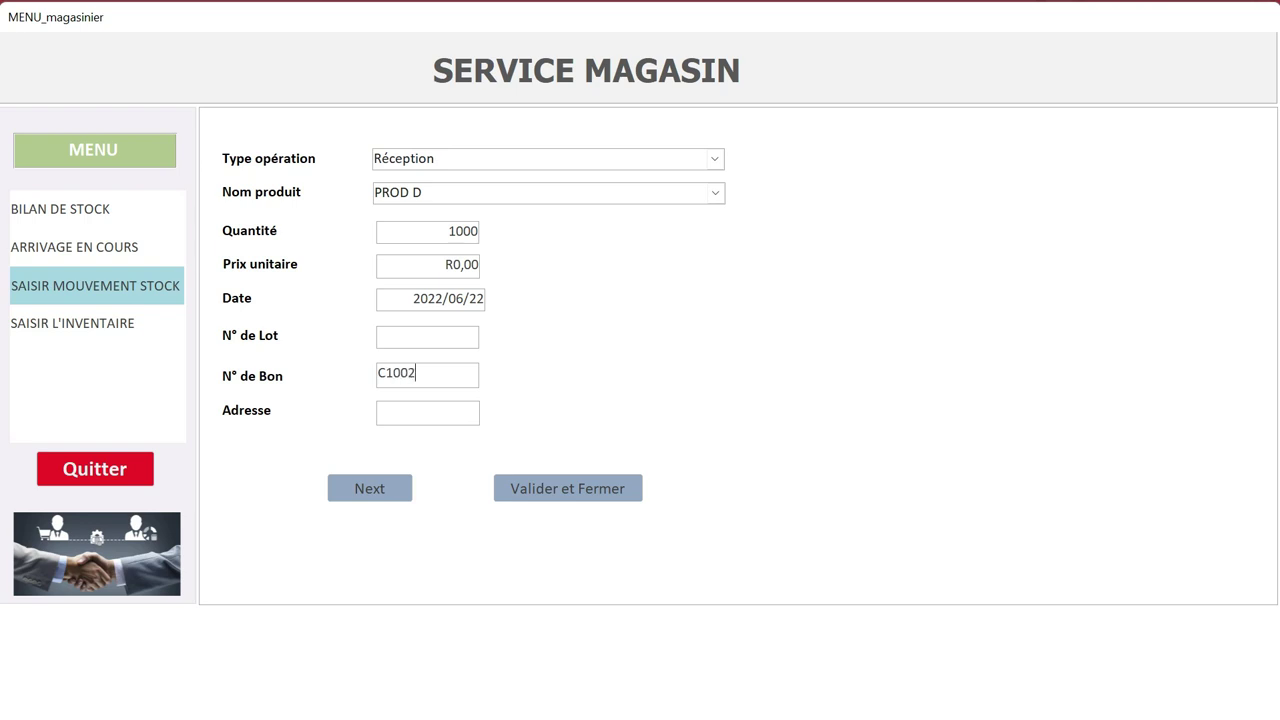
{"action": "left_click", "coordinate": [380, 490]}
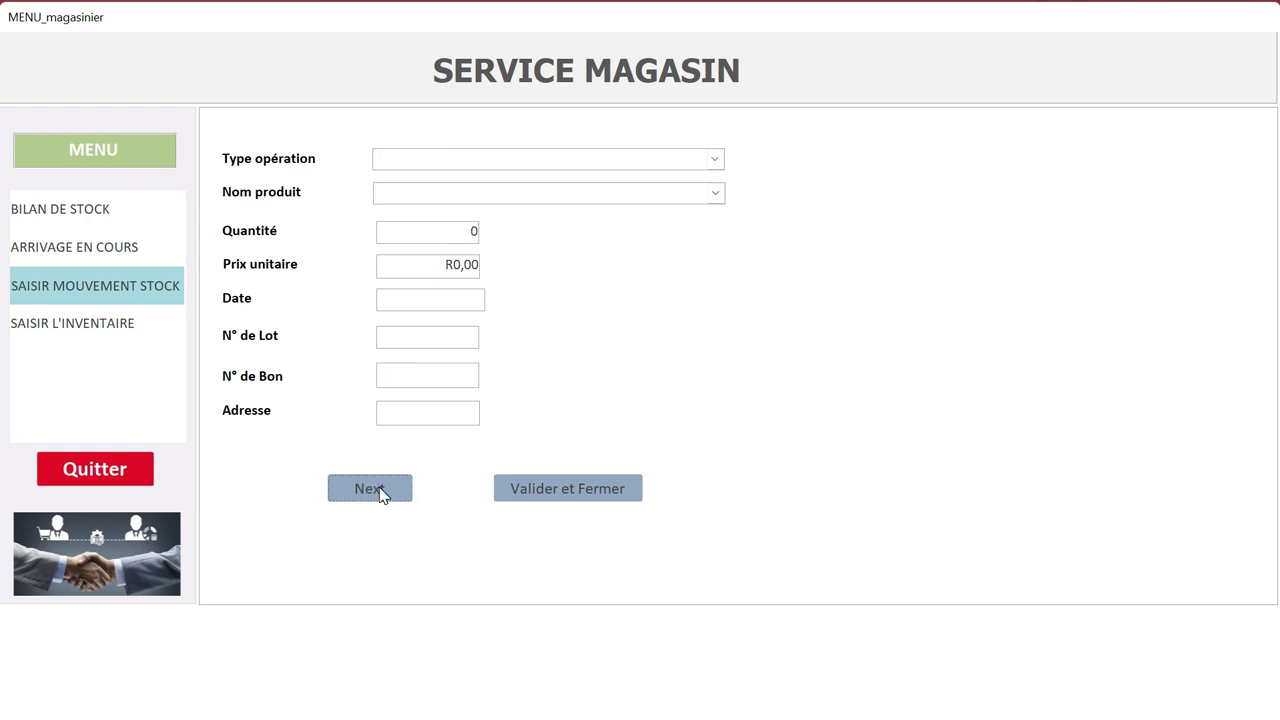
Step: Check the stock balance and the pending arrivals for the effect of the PROD D reception
{"action": "left_click", "coordinate": [95, 220]}
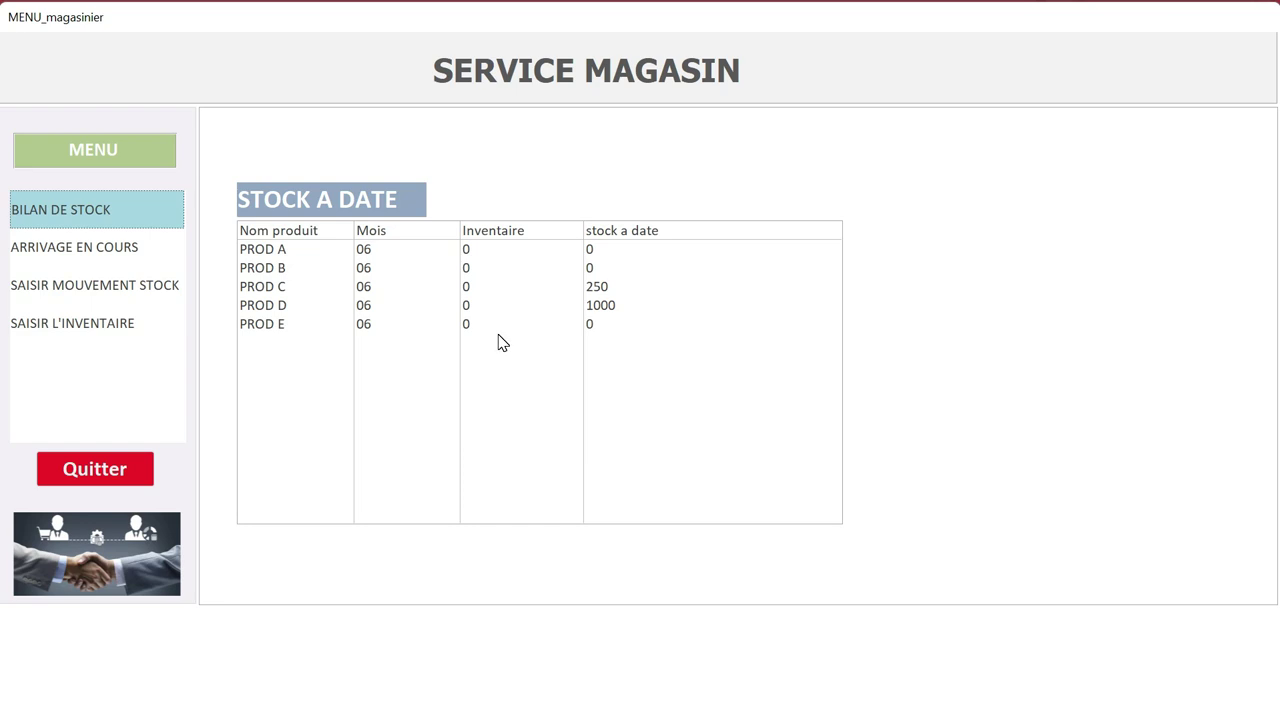
{"action": "left_click", "coordinate": [93, 249]}
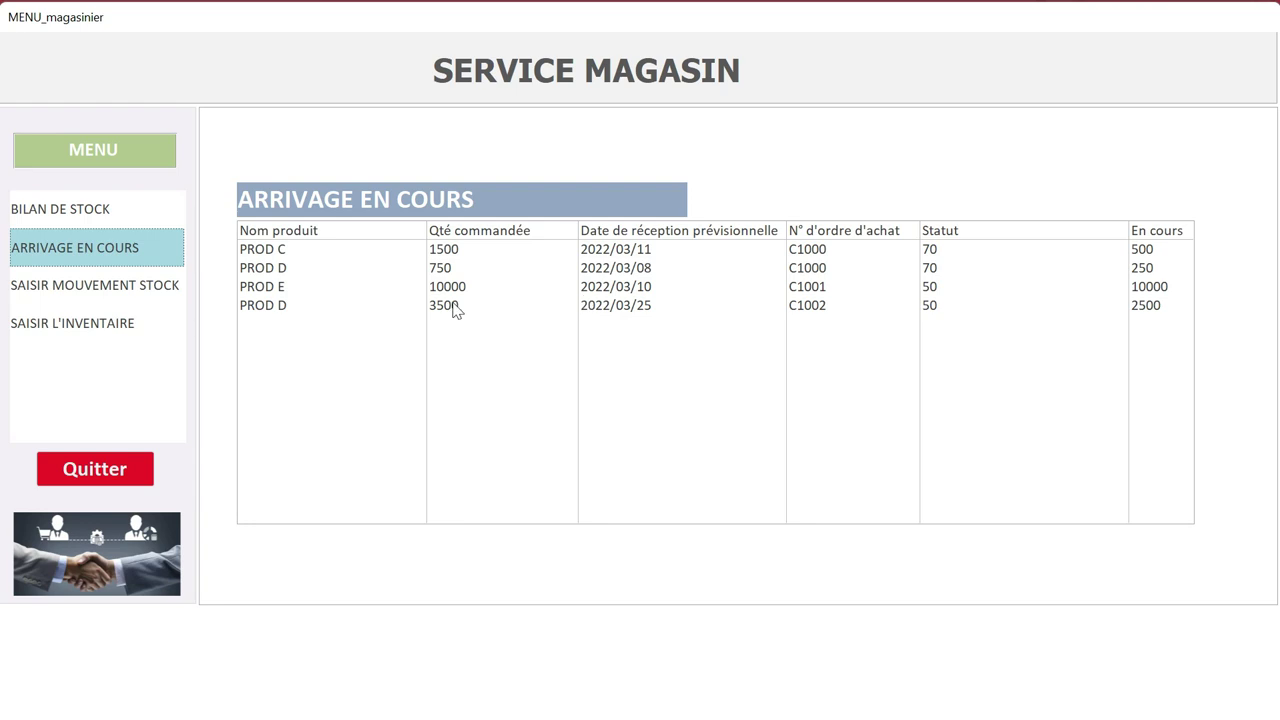
Step: Examine the inventory entry form and the product names it offers
{"action": "left_click", "coordinate": [100, 322]}
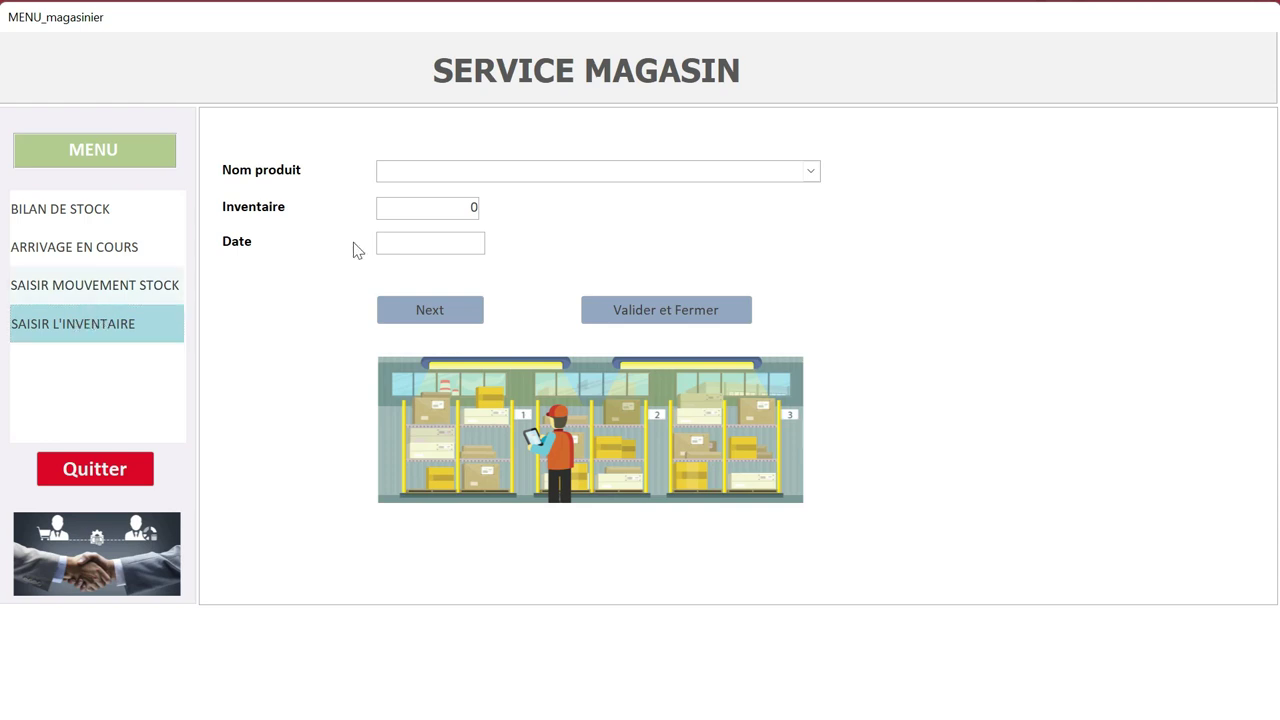
{"action": "left_click", "coordinate": [812, 173]}
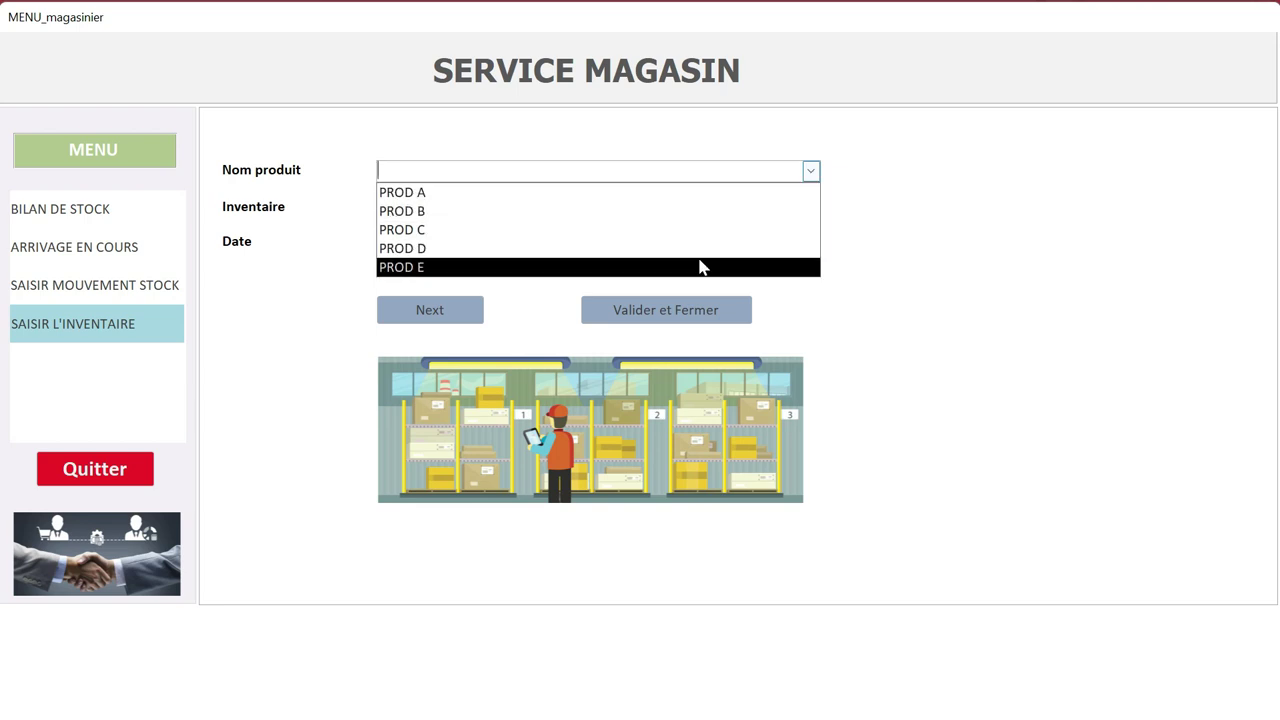
{"action": "left_click", "coordinate": [866, 226]}
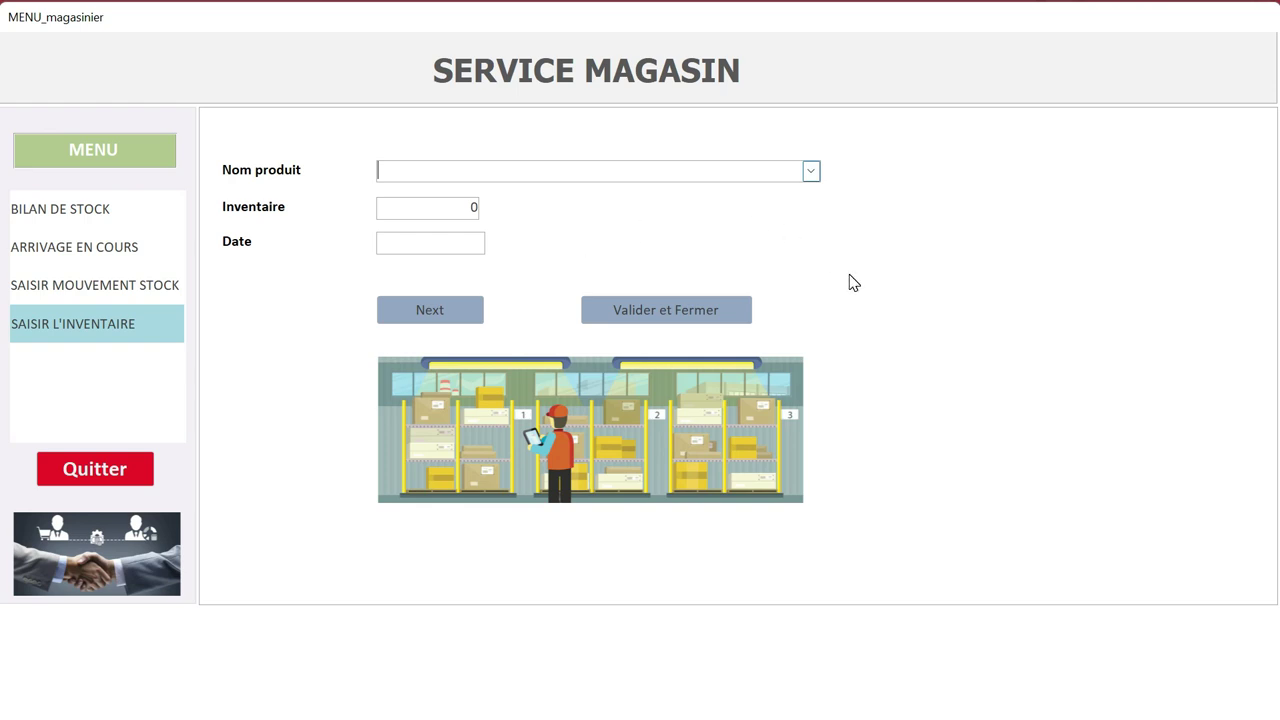
Step: Quit the store service, then reopen the recent database and log in as ACHAT with the account password
{"action": "left_click", "coordinate": [95, 469]}
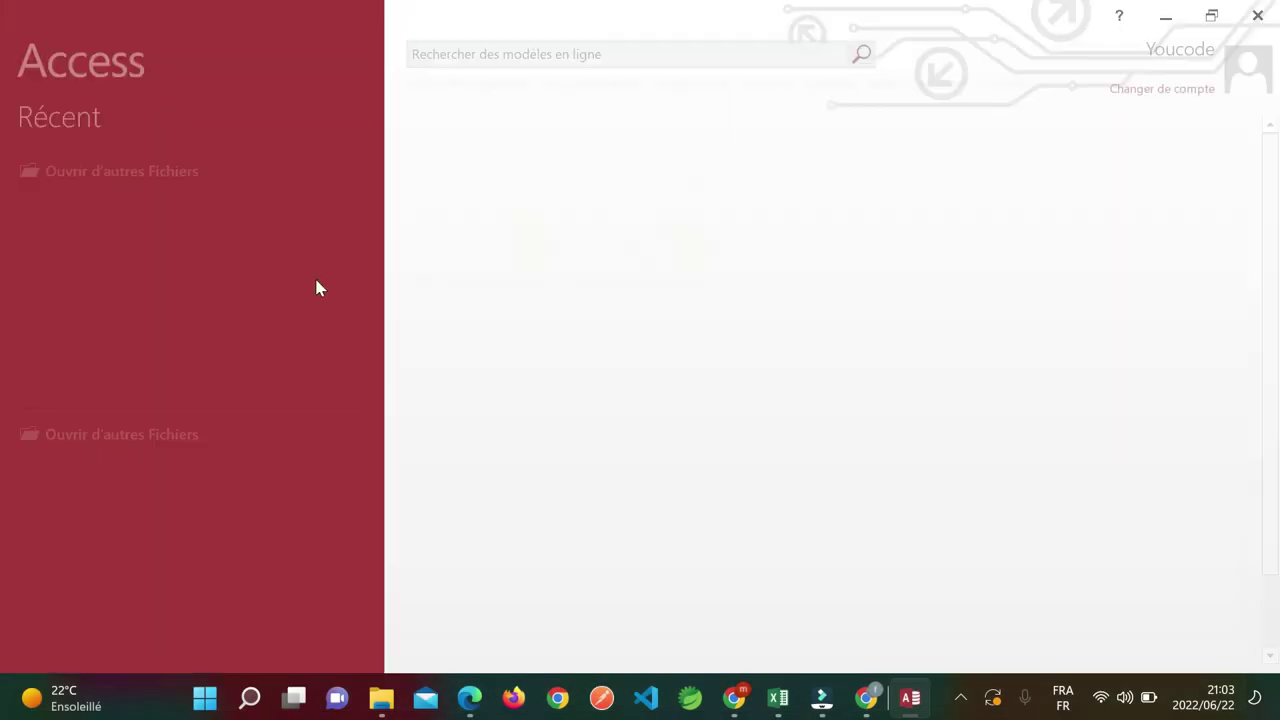
{"action": "left_click", "coordinate": [141, 188]}
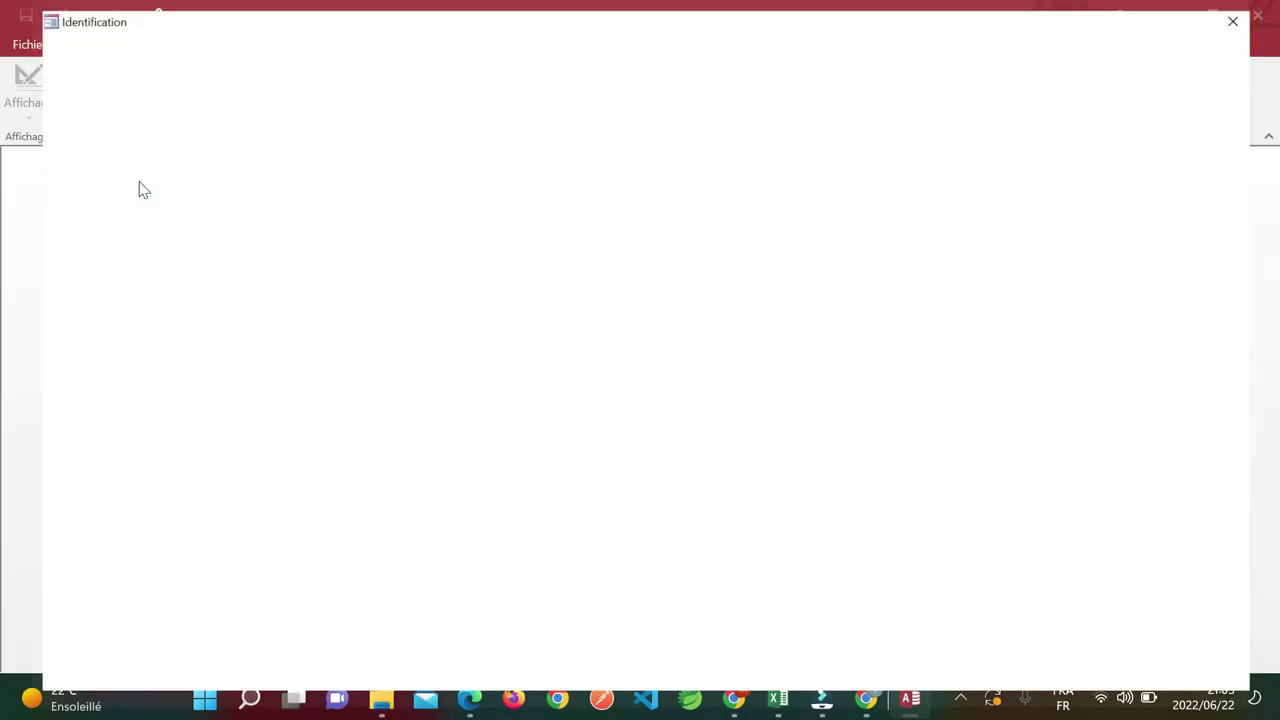
{"action": "left_click", "coordinate": [677, 312]}
{"action": "type", "text": "ACHAT"}
{"action": "left_click", "coordinate": [675, 360]}
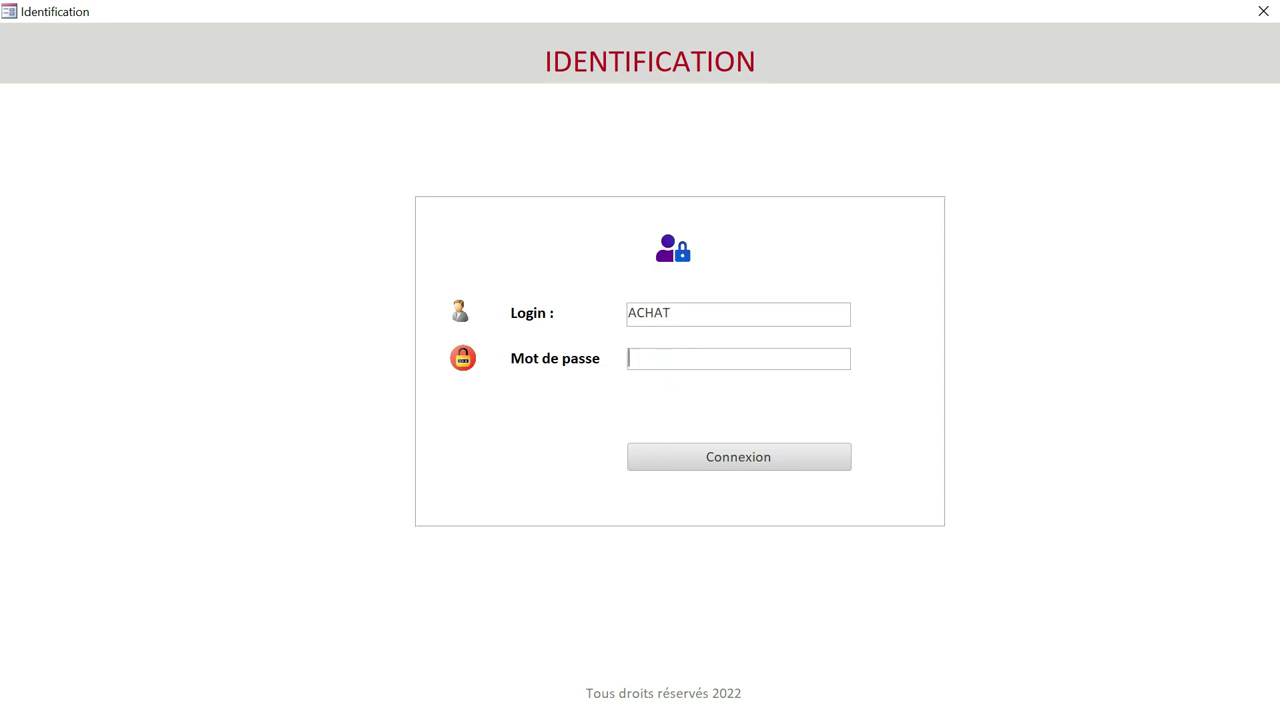
{"action": "type", "text": "******"}
{"action": "key", "text": "Return"}
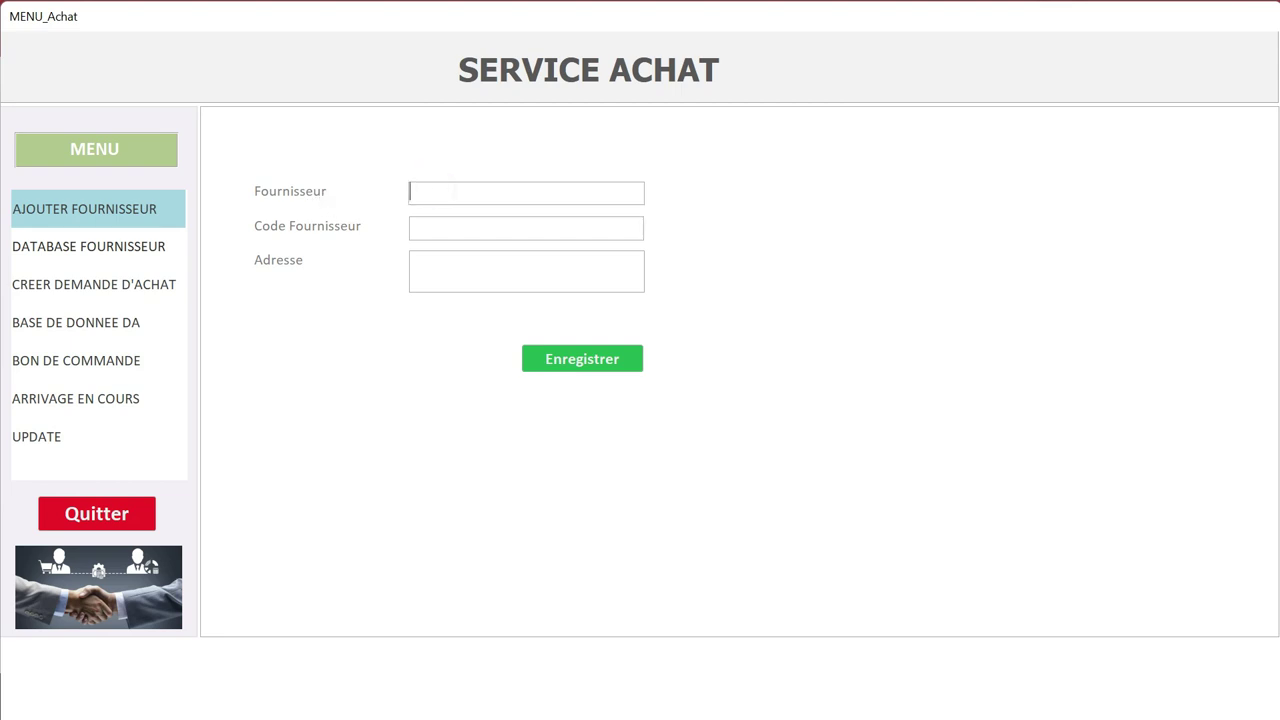
Step: Examine the code and address fields for adding a supplier, and view the supplier database
{"action": "left_click", "coordinate": [437, 226]}
{"action": "left_click", "coordinate": [443, 271]}
{"action": "left_click", "coordinate": [104, 252]}
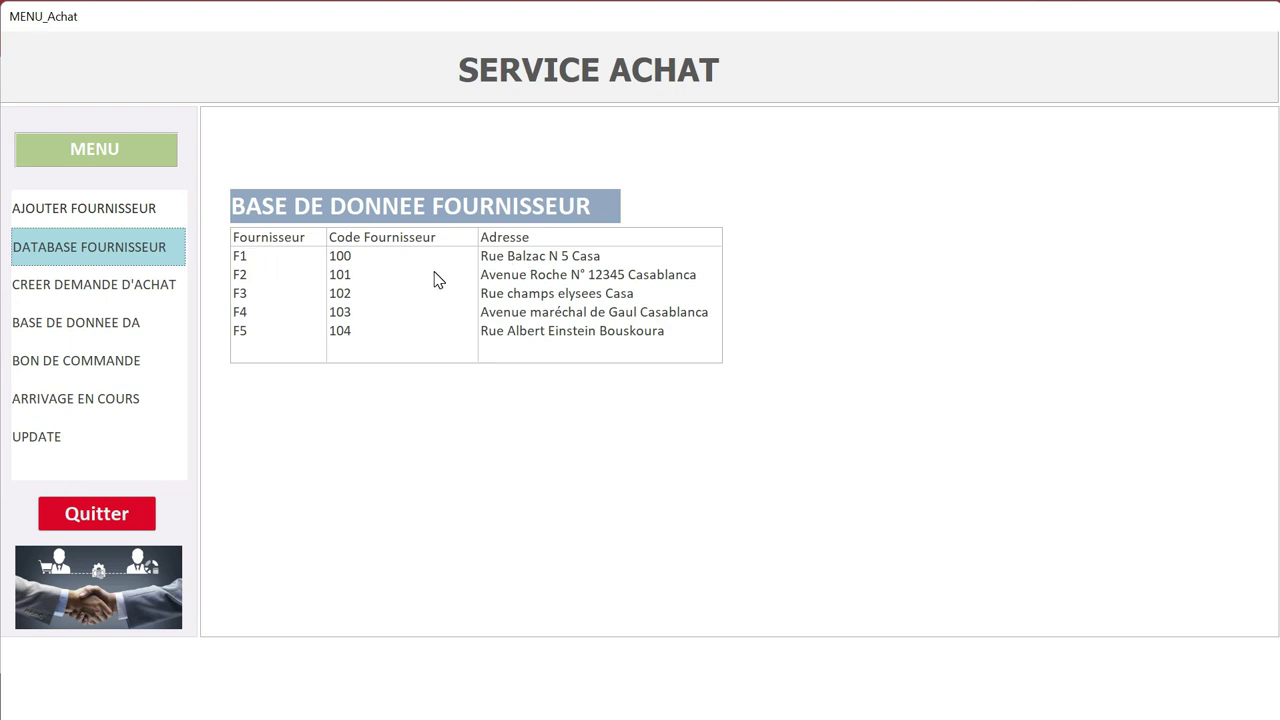
Step: Examine the purchase request form, including its order number, product, supplier, VAT rate, quantity and date fields
{"action": "left_click", "coordinate": [104, 284]}
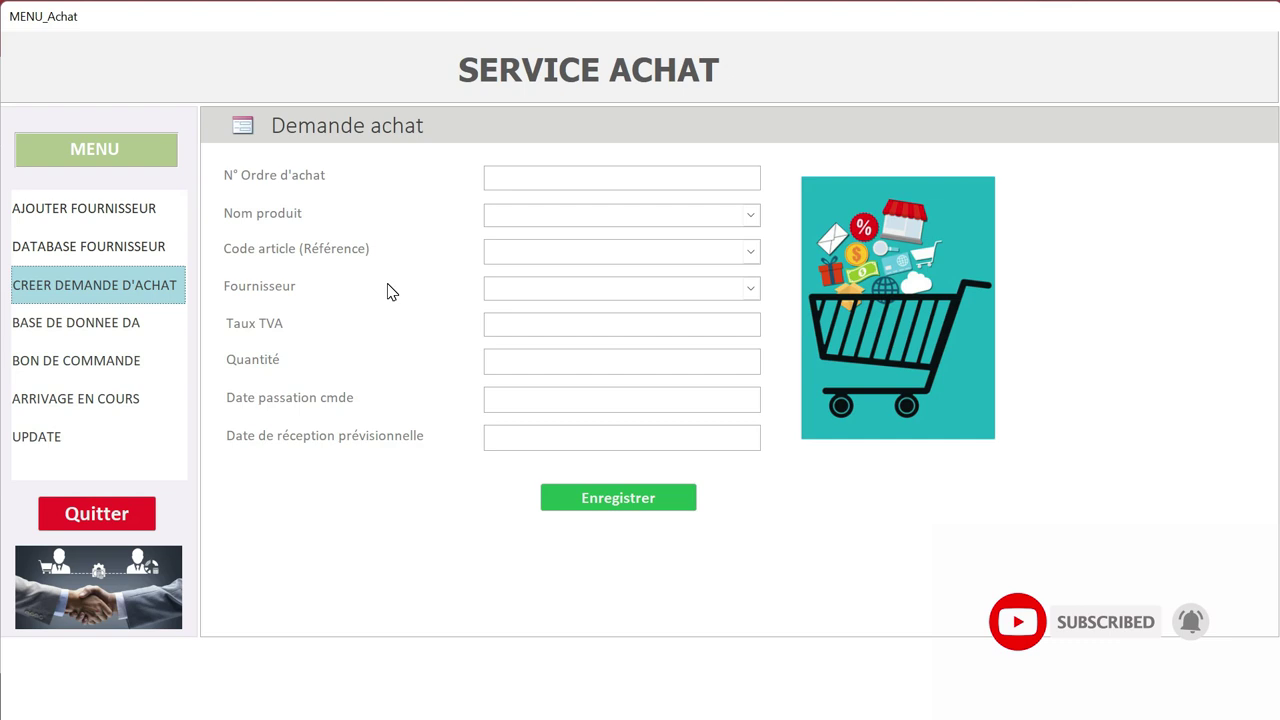
{"action": "left_click", "coordinate": [556, 184]}
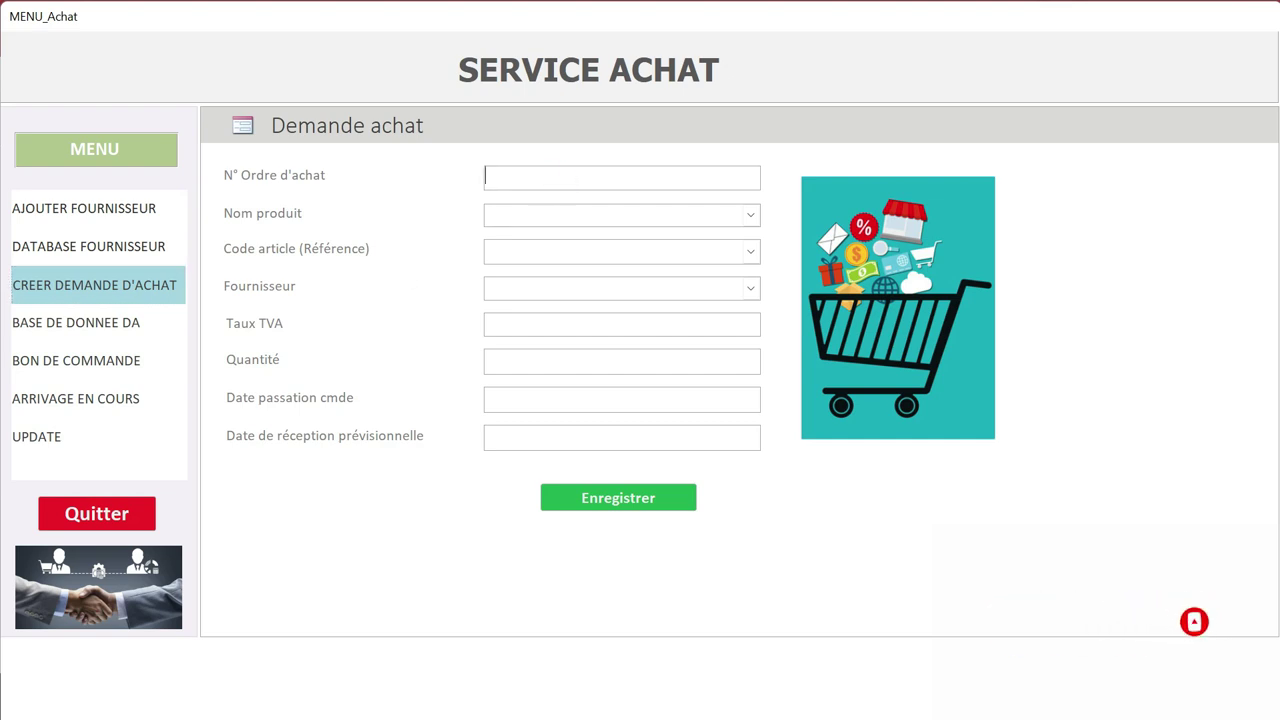
{"action": "left_click", "coordinate": [757, 215]}
{"action": "left_click", "coordinate": [752, 292]}
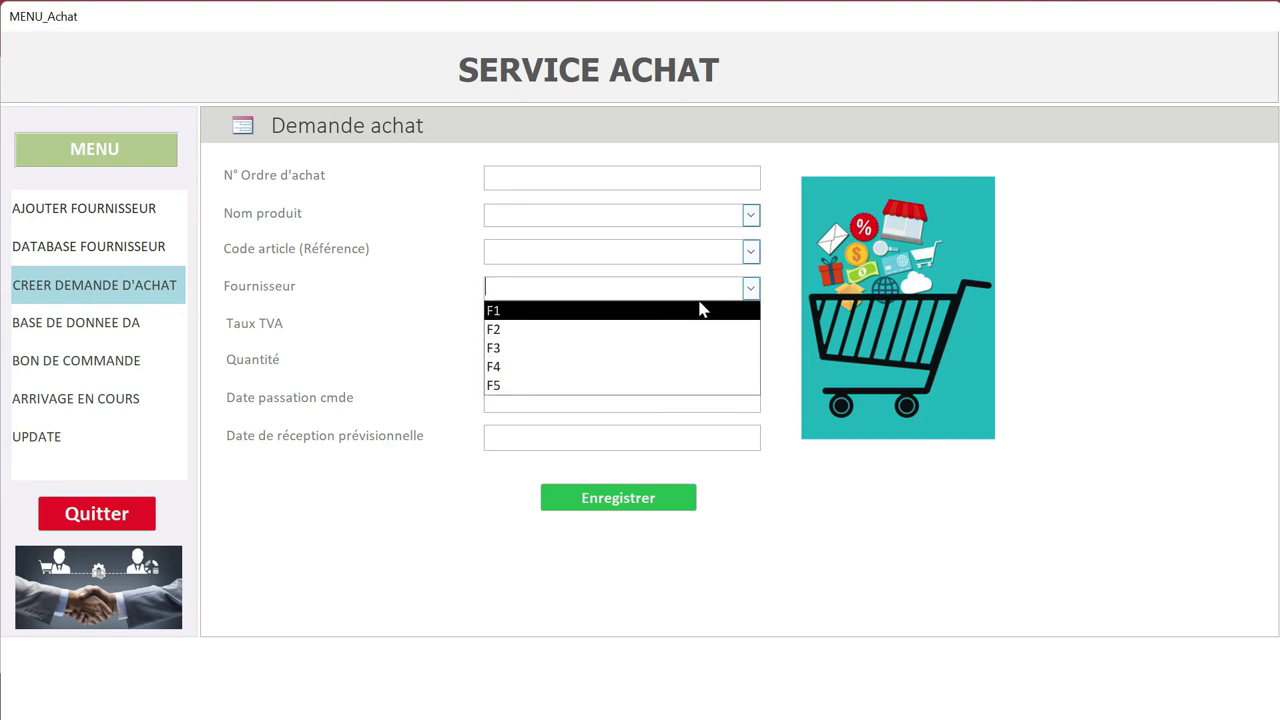
{"action": "left_click", "coordinate": [776, 311]}
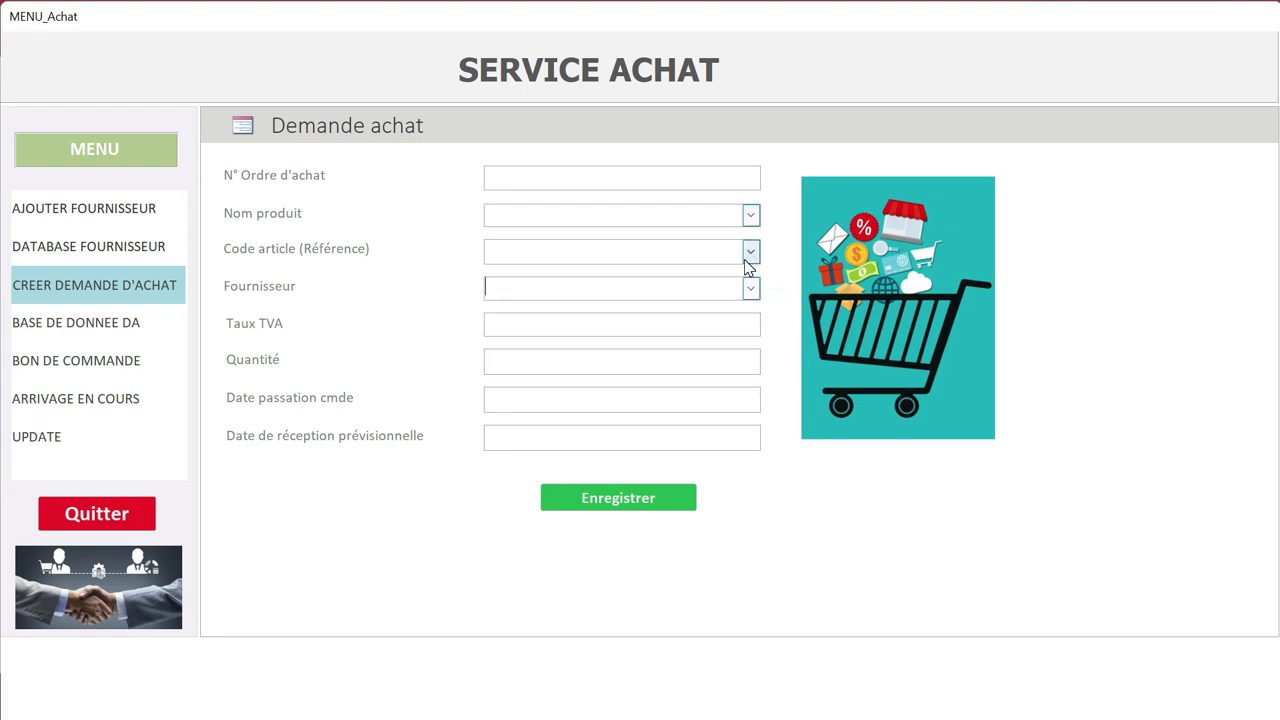
{"action": "left_click", "coordinate": [663, 331]}
{"action": "left_click", "coordinate": [586, 358]}
{"action": "left_click", "coordinate": [578, 394]}
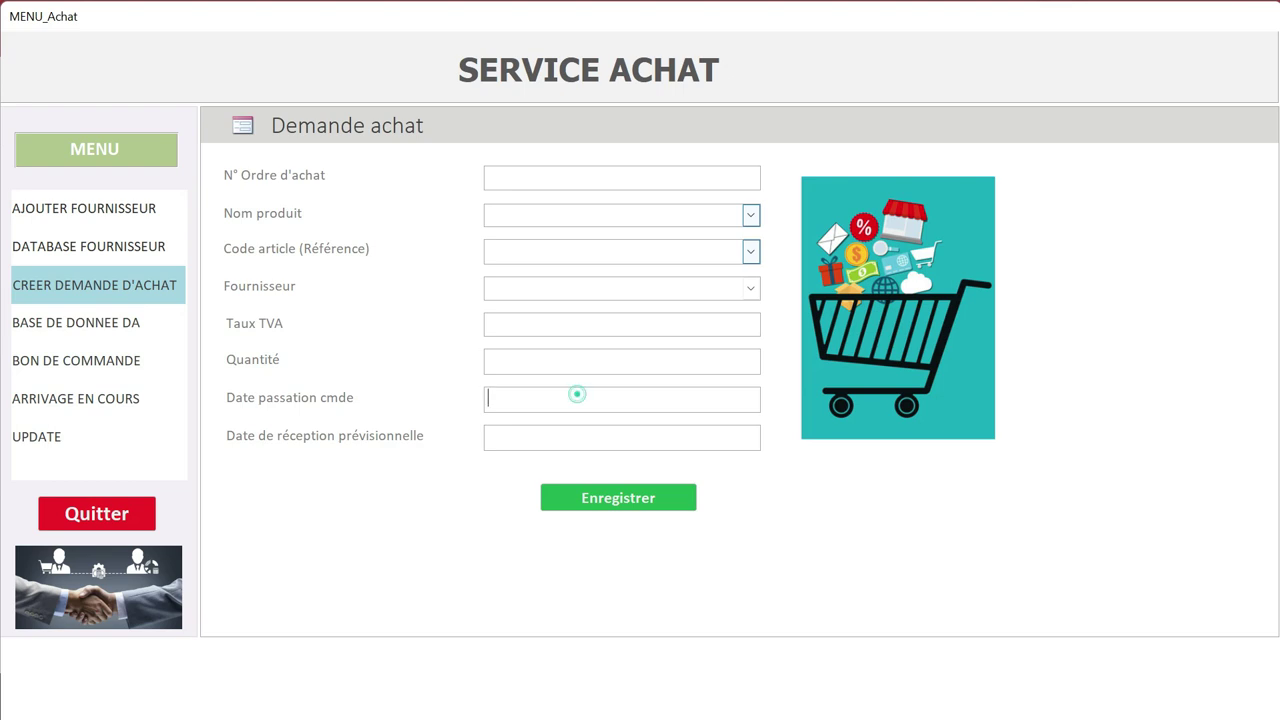
{"action": "left_click", "coordinate": [575, 435]}
Step: View the purchase request database and run the update query, accepting the changes to the table data
{"action": "left_click", "coordinate": [71, 322]}
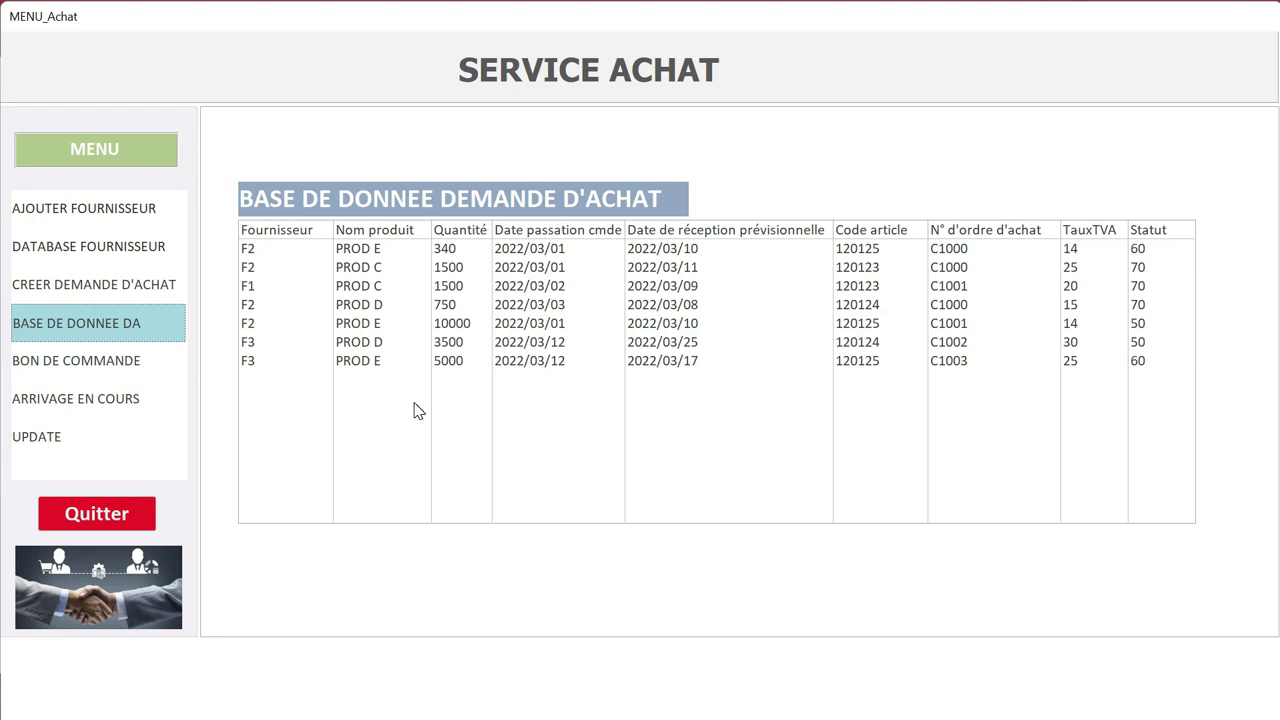
{"action": "left_click", "coordinate": [97, 441]}
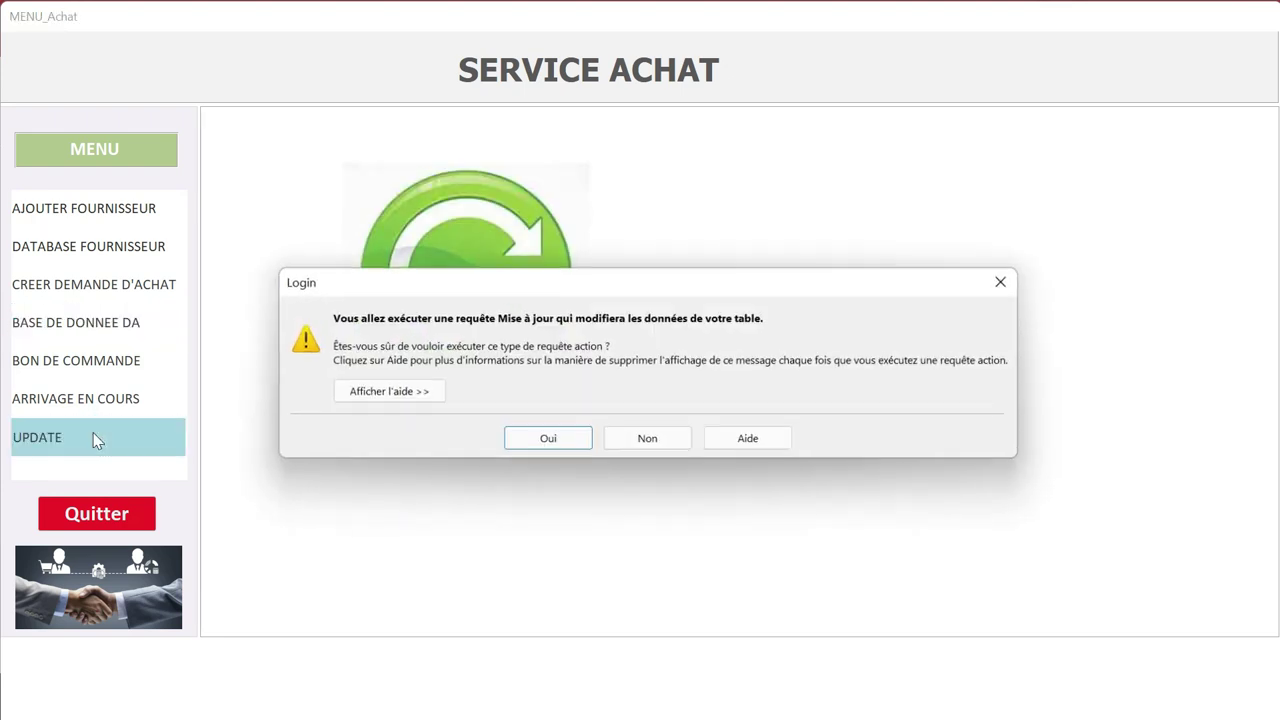
{"action": "left_click", "coordinate": [545, 441]}
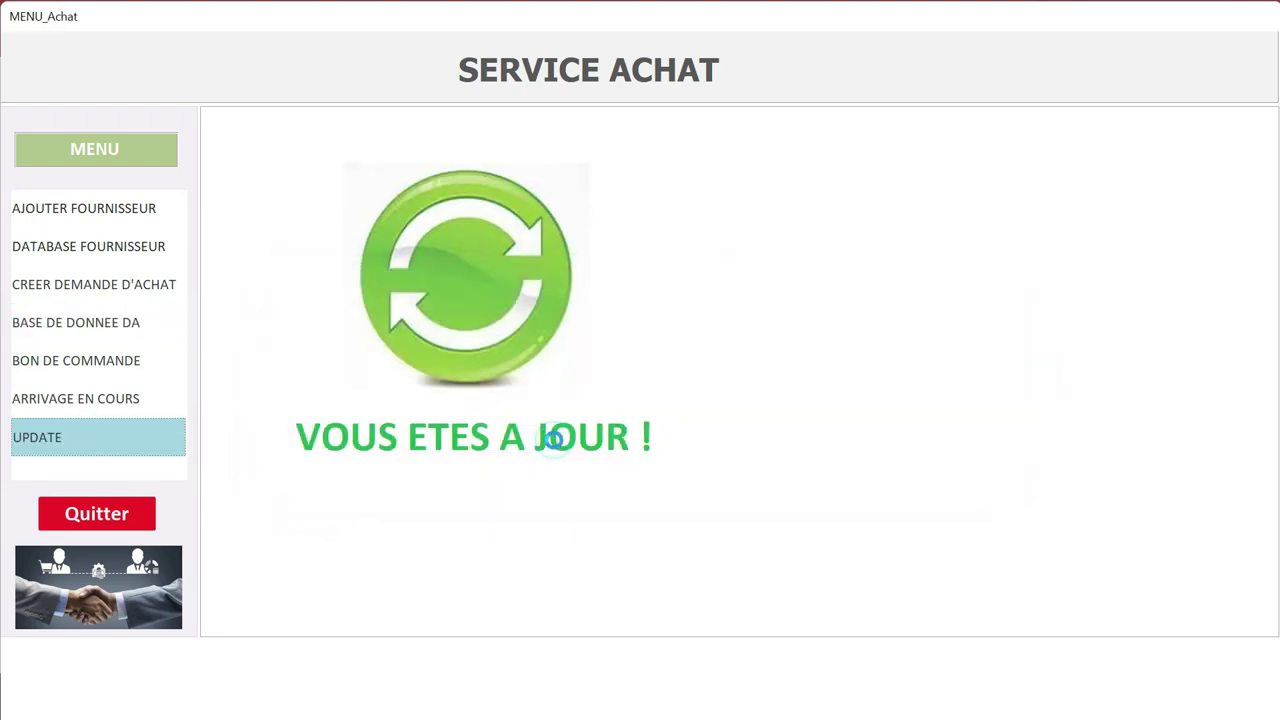
{"action": "left_click", "coordinate": [600, 418]}
Step: Check the statuses in the purchase request database and compare them with the pending arrivals
{"action": "left_click", "coordinate": [72, 326]}
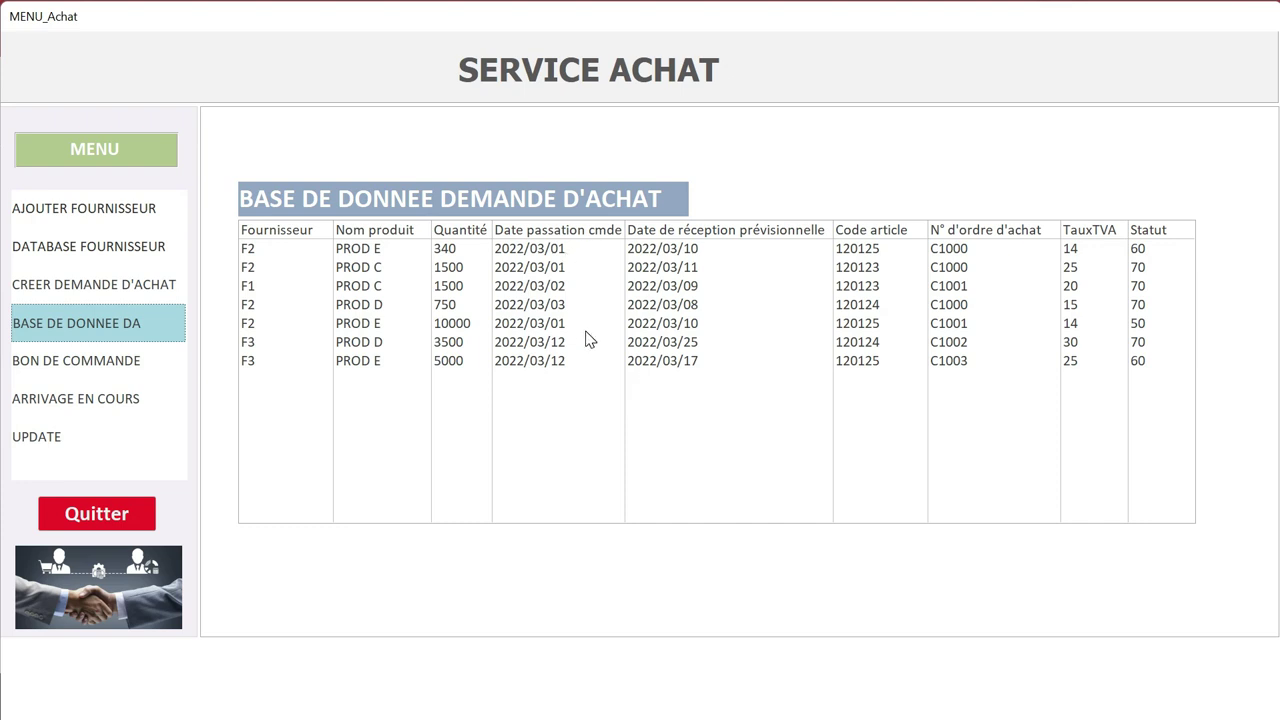
{"action": "left_click", "coordinate": [97, 401]}
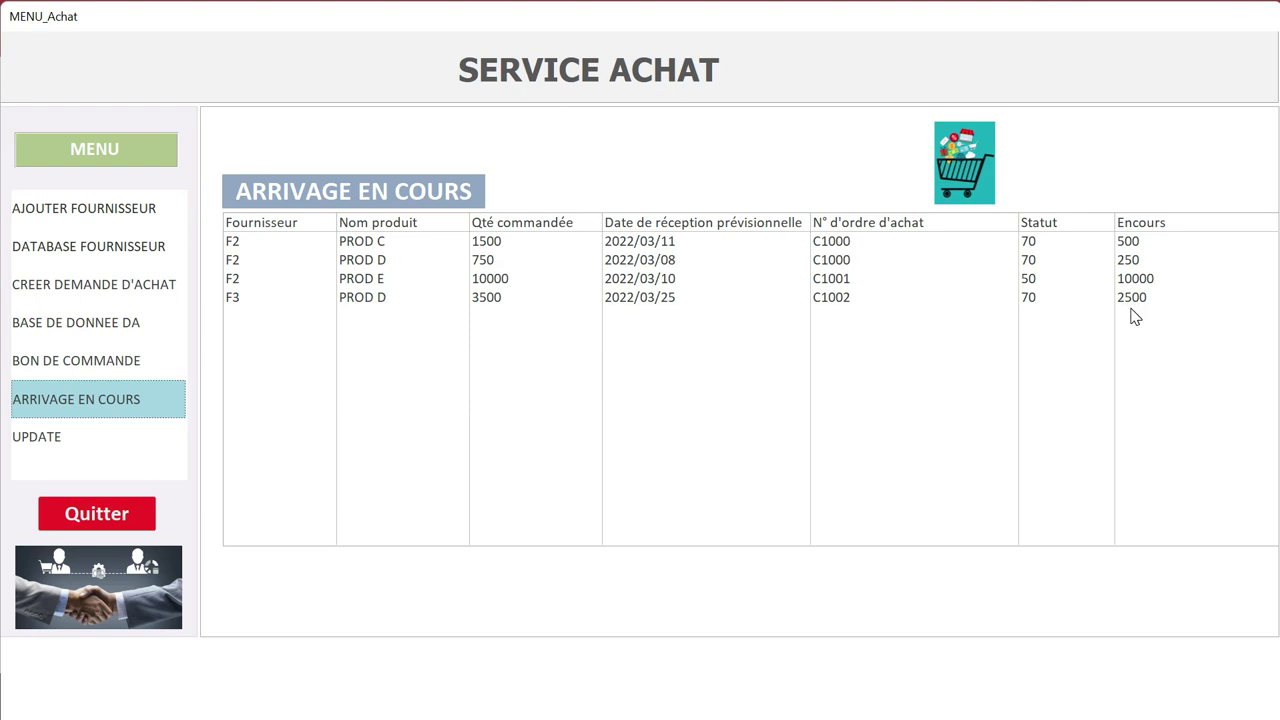
{"action": "left_click", "coordinate": [98, 333]}
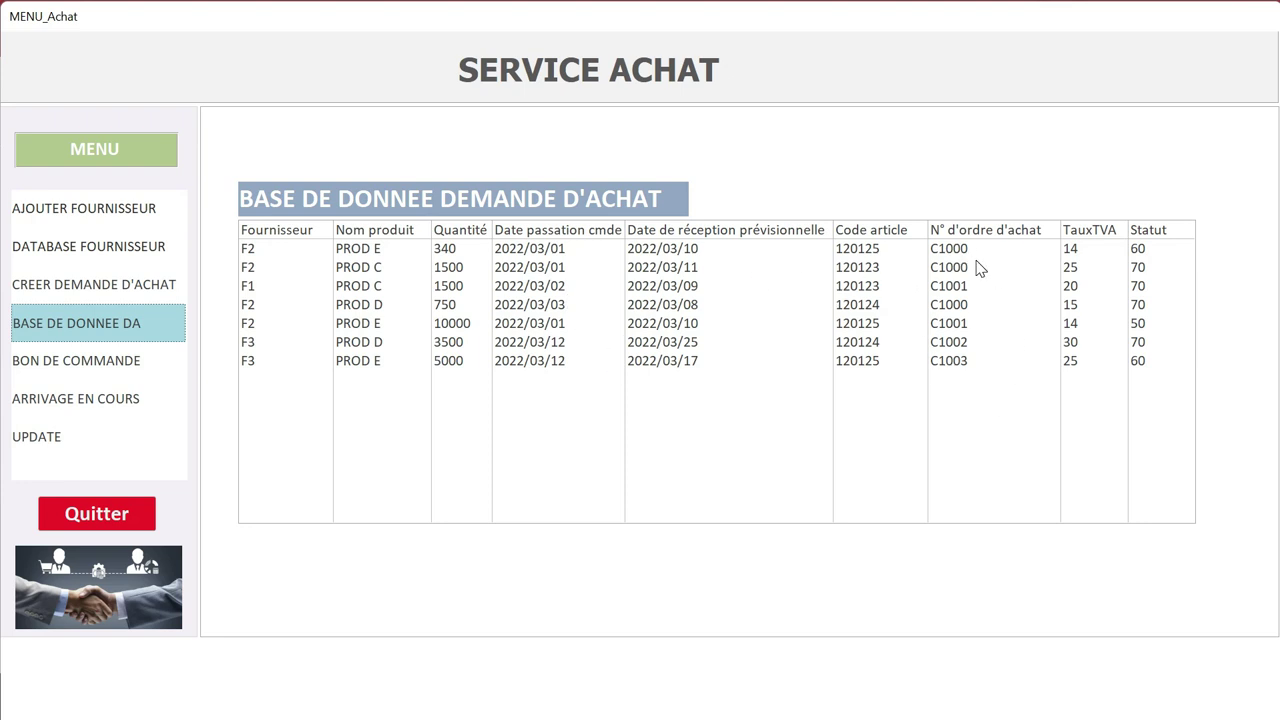
Step: Generate the purchase order for the first listed order number and export it as Bon_de_commande.pdf, replacing the existing file
{"action": "left_click", "coordinate": [113, 369]}
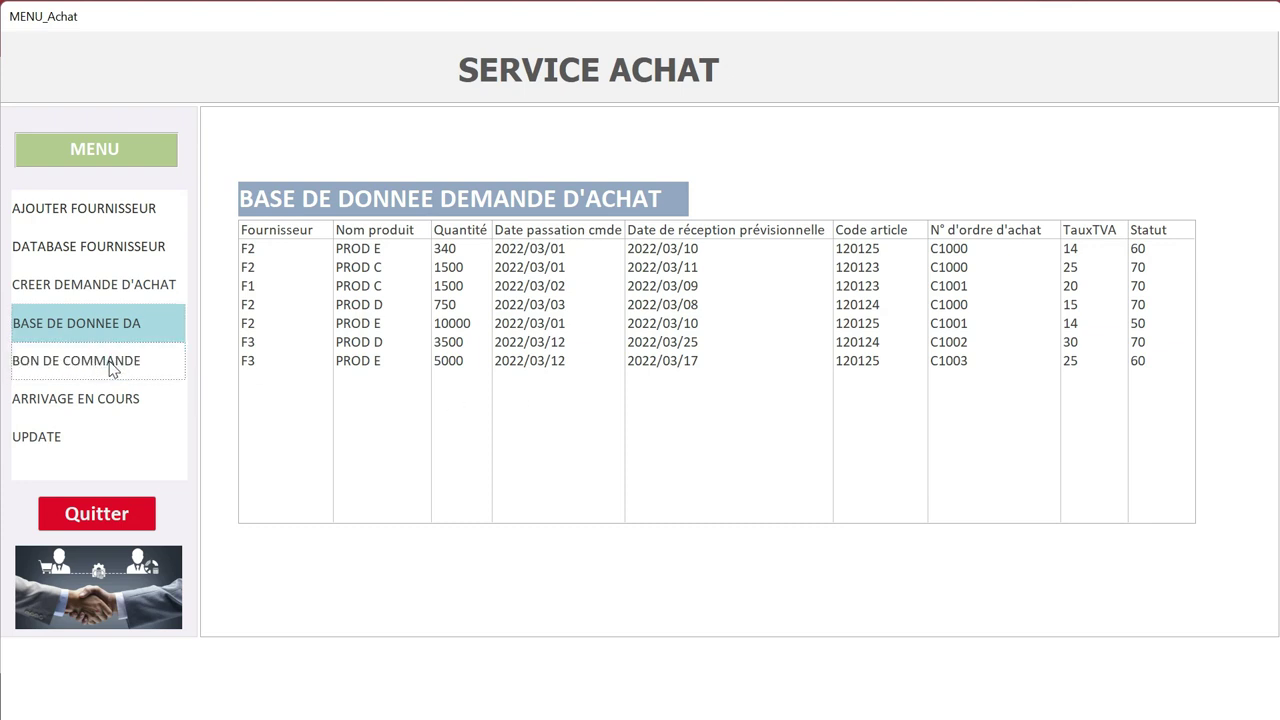
{"action": "type", "text": "C10"}
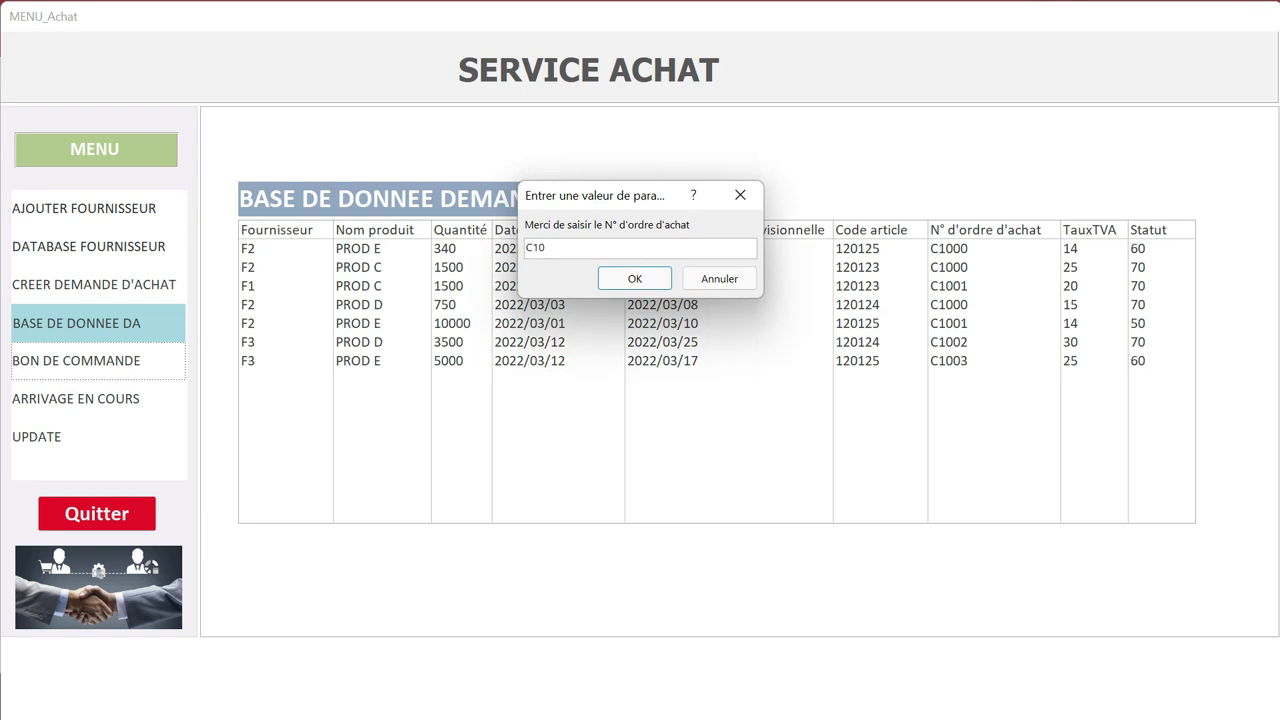
{"action": "type", "text": "00"}
{"action": "key", "text": "Return"}
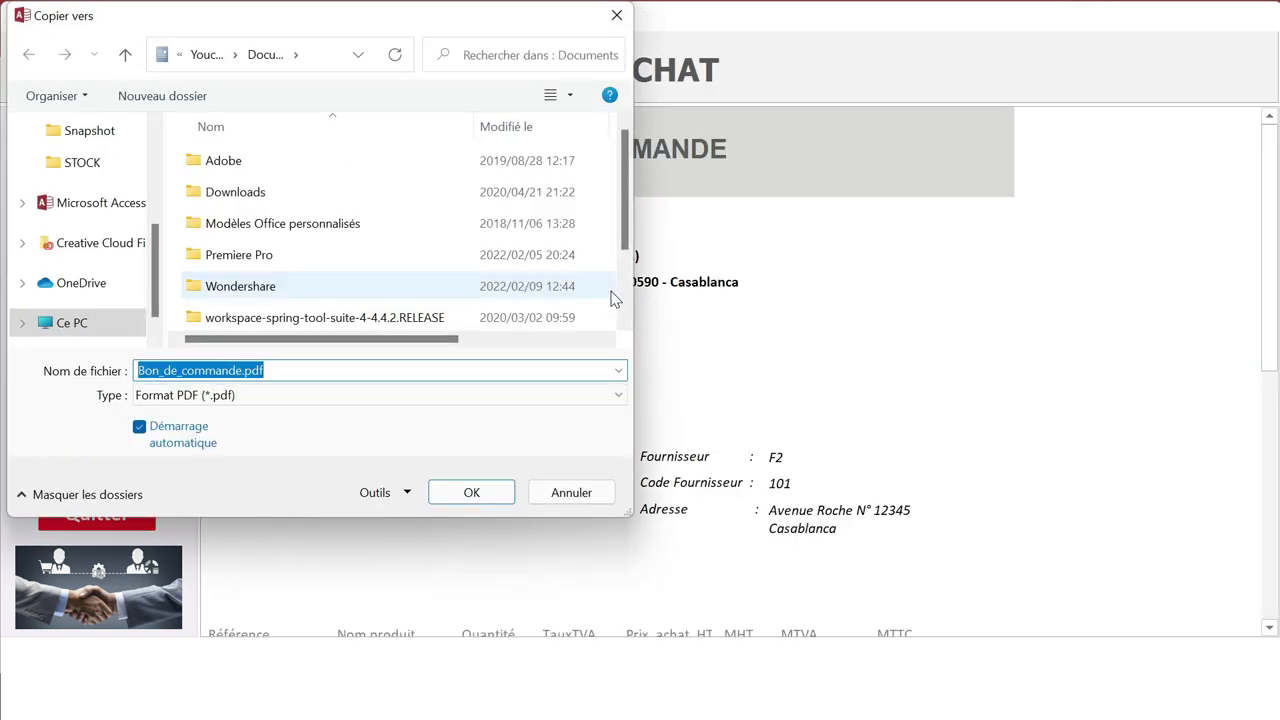
{"action": "key", "text": "Return"}
{"action": "left_click", "coordinate": [688, 352]}
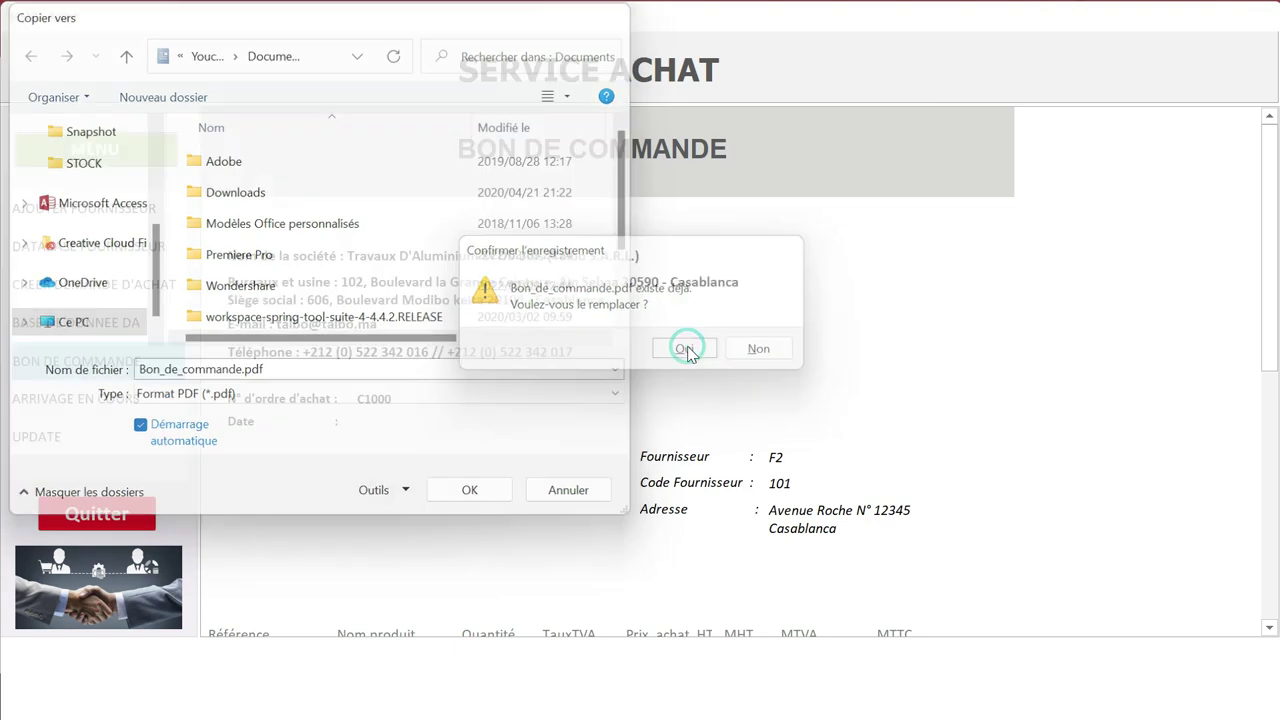
{"action": "left_click", "coordinate": [597, 415]}
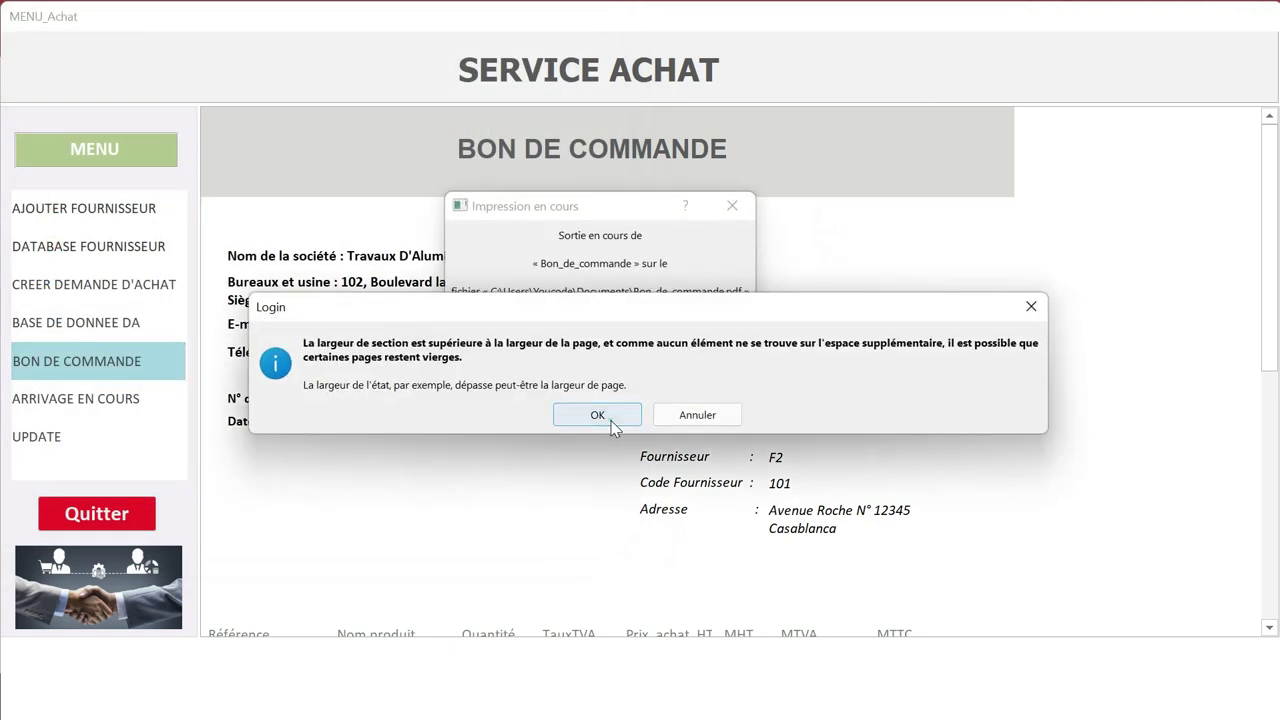
{"action": "type", "text": "C1000"}
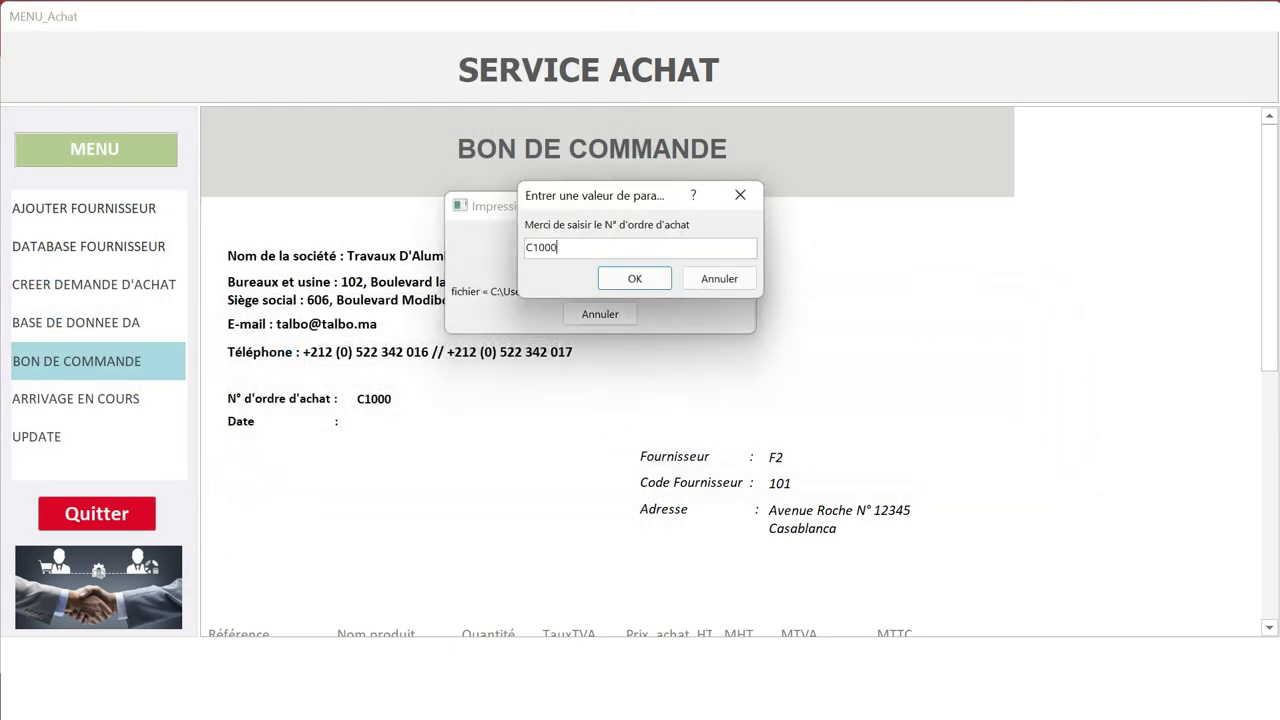
{"action": "key", "text": "Return"}
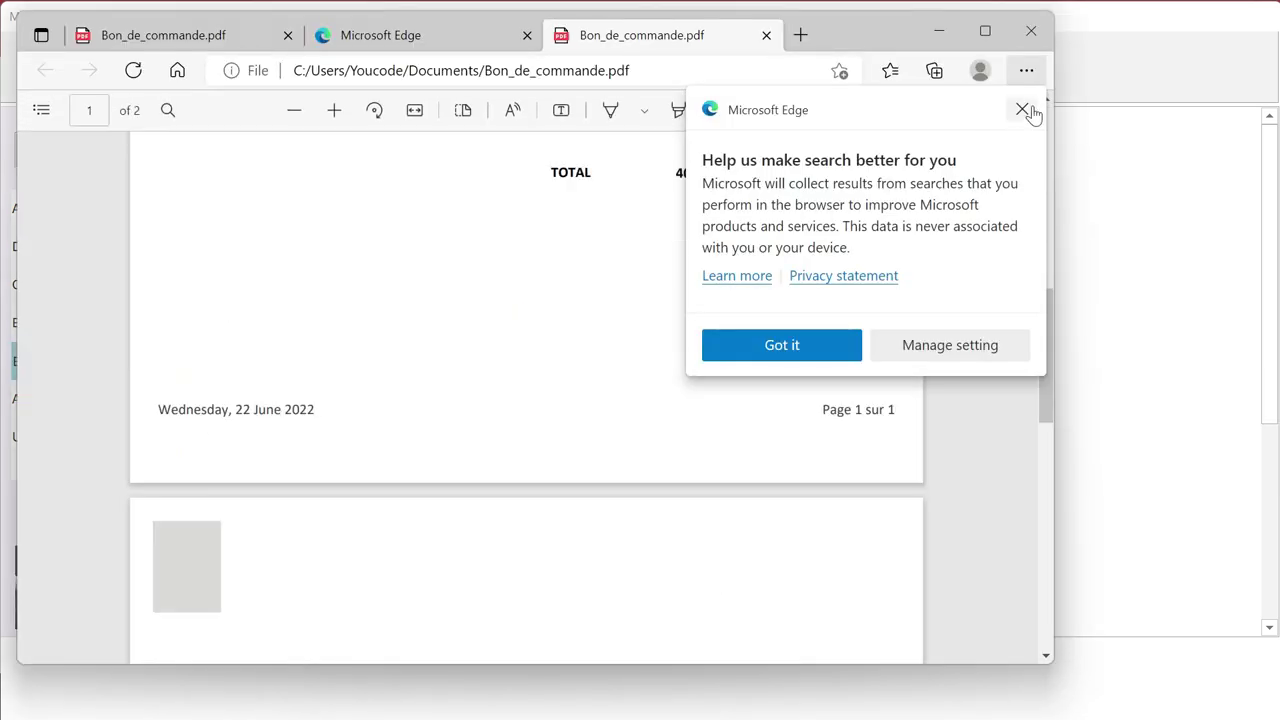
Step: Review the product lines and supplier details in the exported purchase order PDF, and return to the supplier entry form in Access
{"action": "left_click", "coordinate": [1022, 109]}
{"action": "left_click_drag", "start_coordinate": [1041, 352], "coordinate": [1056, 265]}
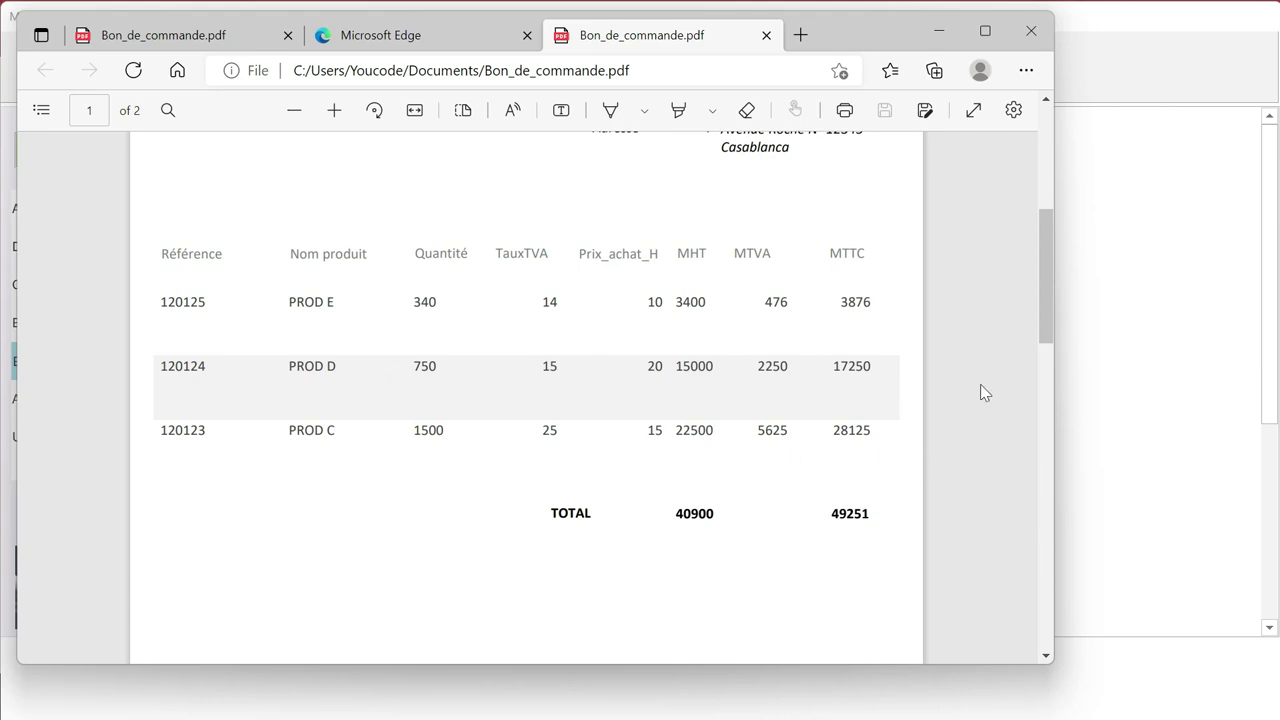
{"action": "left_click_drag", "start_coordinate": [1047, 307], "coordinate": [1047, 232]}
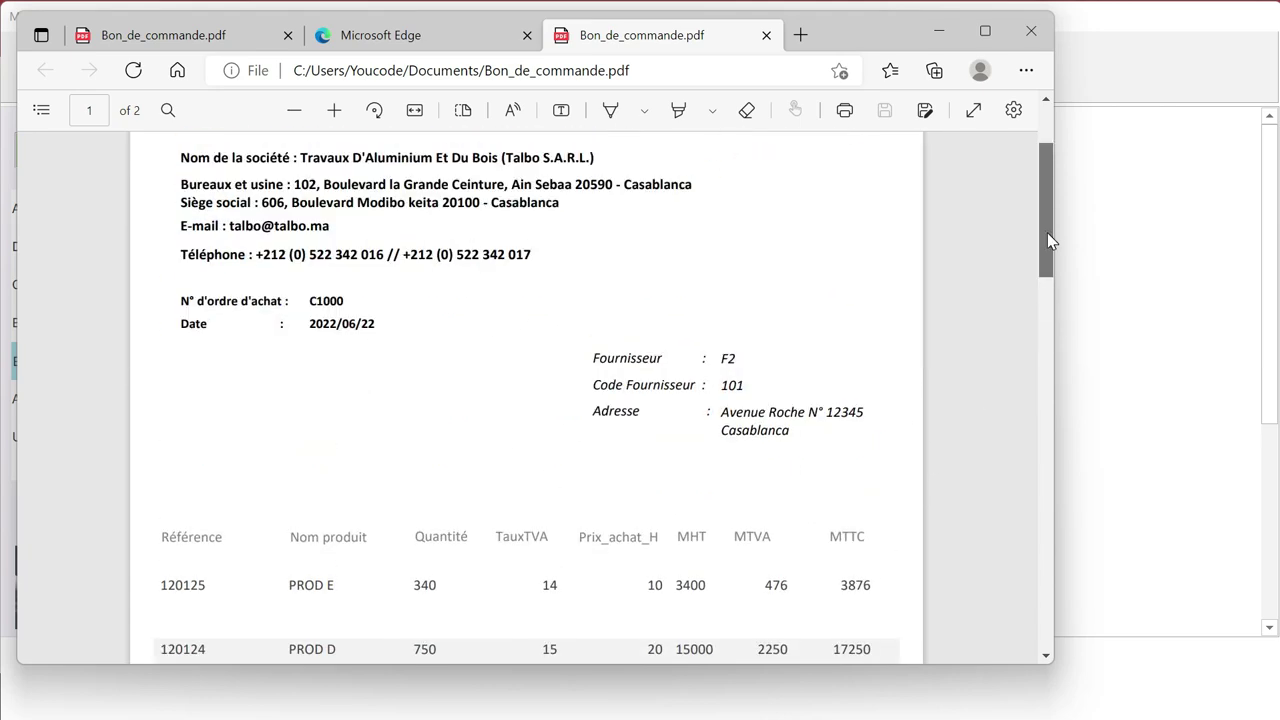
{"action": "left_click", "coordinate": [938, 33]}
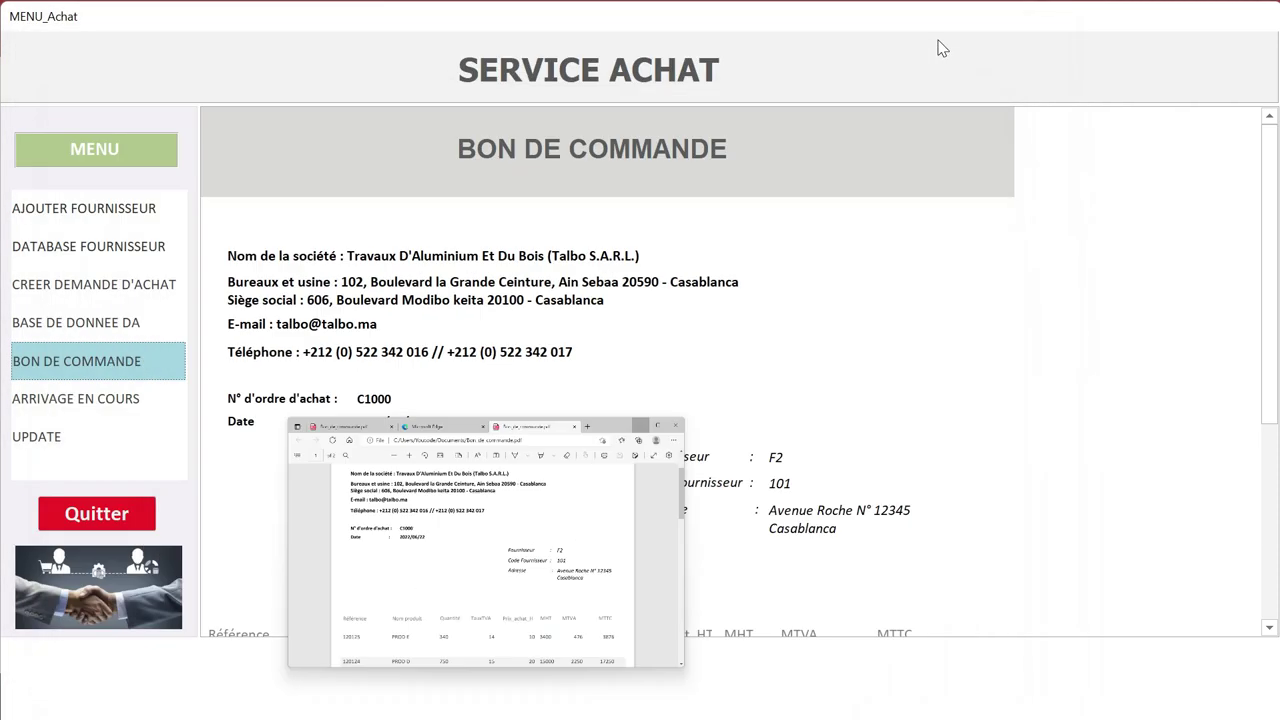
{"action": "left_click", "coordinate": [116, 215]}
{"action": "left_click", "coordinate": [474, 200]}
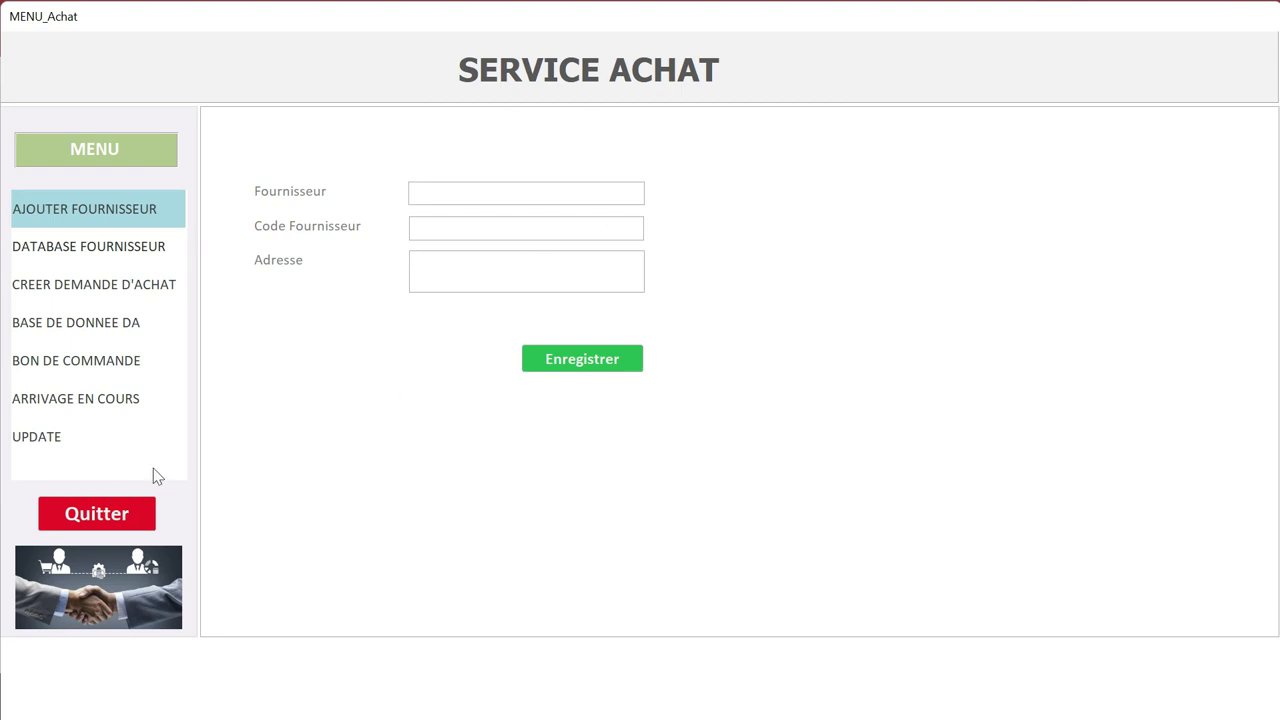
Step: Quit the purchasing service, reopen Gestion stock V3.accdb and log in as RL with the account password
{"action": "left_click", "coordinate": [108, 516]}
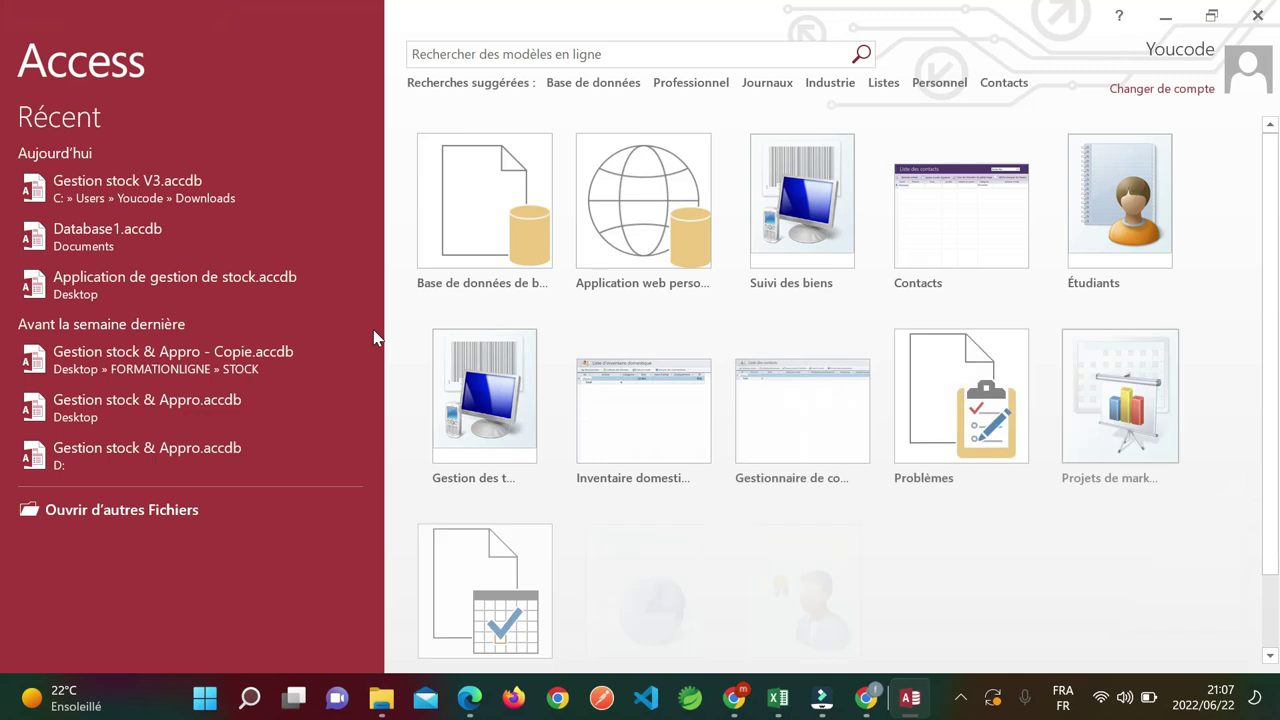
{"action": "left_click", "coordinate": [125, 190]}
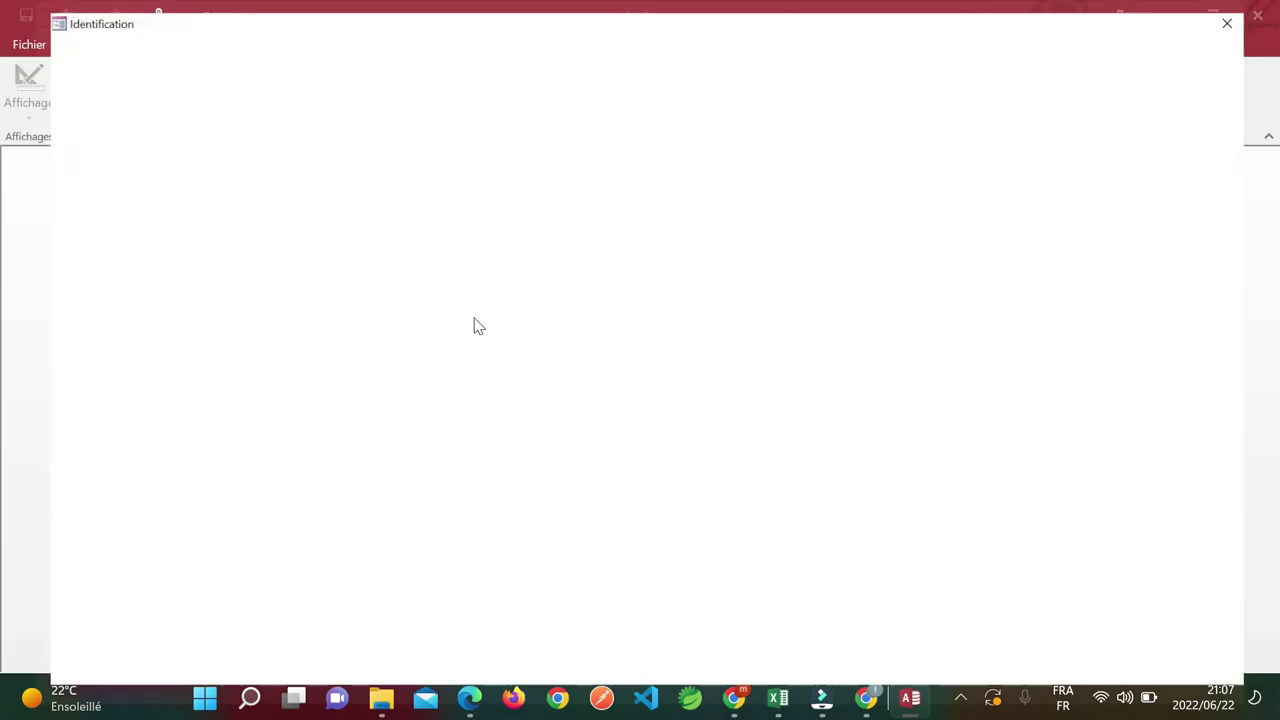
{"action": "left_click", "coordinate": [666, 311]}
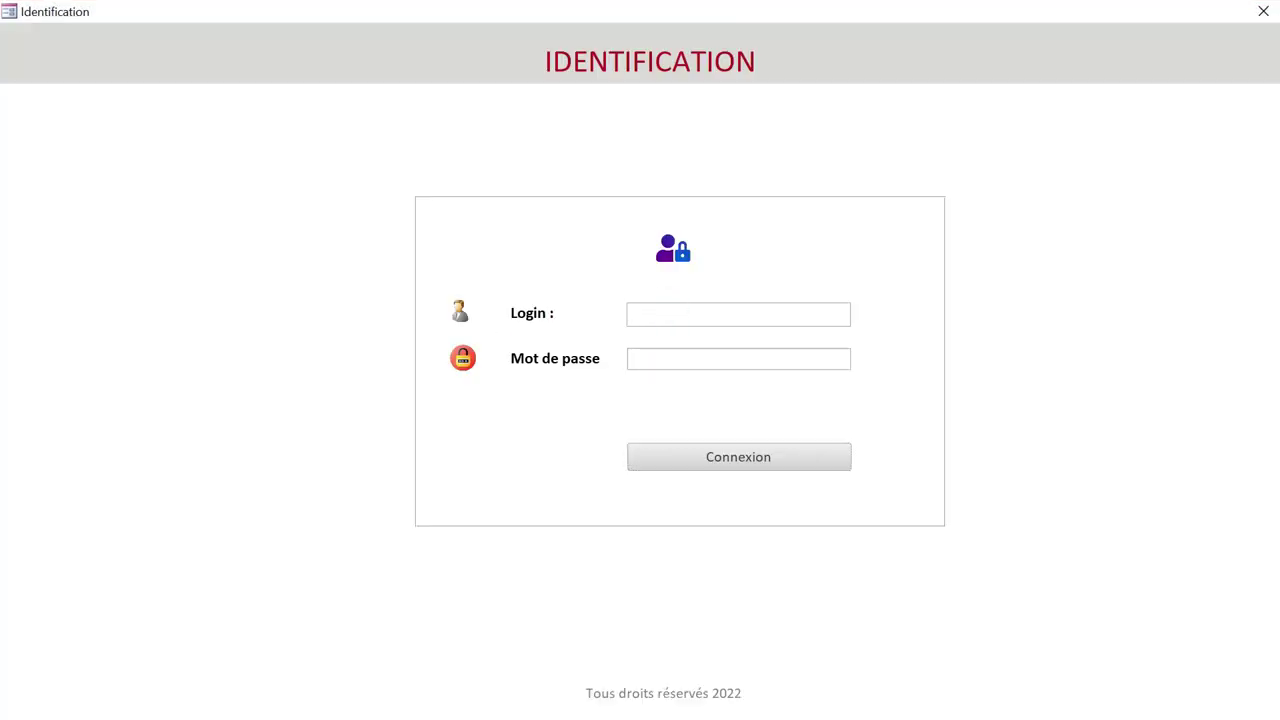
{"action": "type", "text": "RL"}
{"action": "left_click", "coordinate": [660, 355]}
{"action": "type", "text": "******"}
{"action": "key", "text": "Return"}
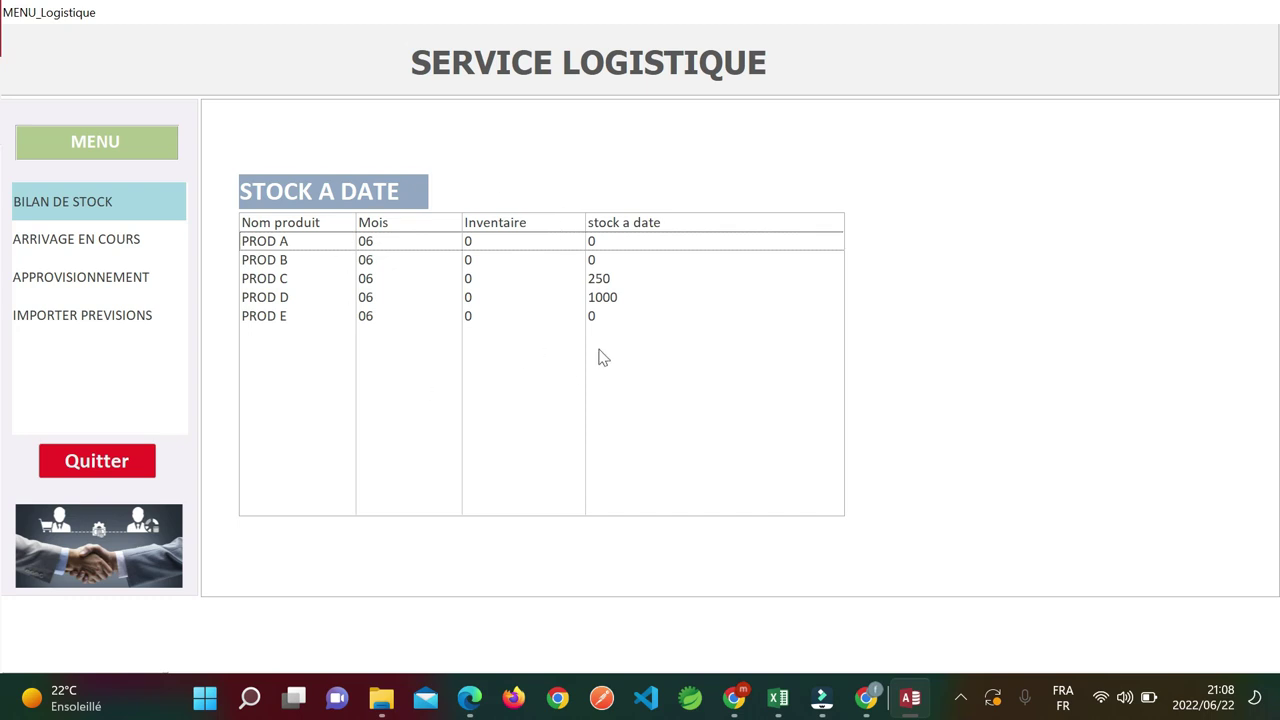
Step: Review the pending arrivals and the quantities to order per product in the logistics service
{"action": "left_click", "coordinate": [103, 243]}
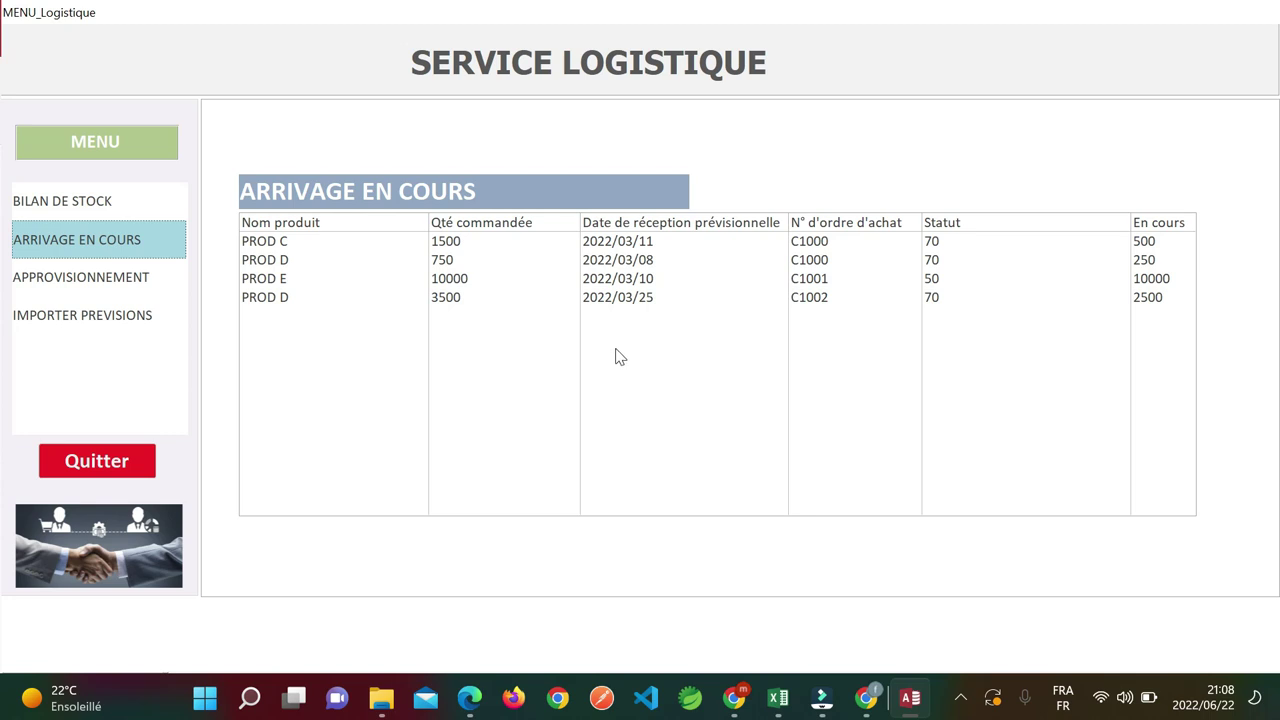
{"action": "left_click", "coordinate": [104, 276]}
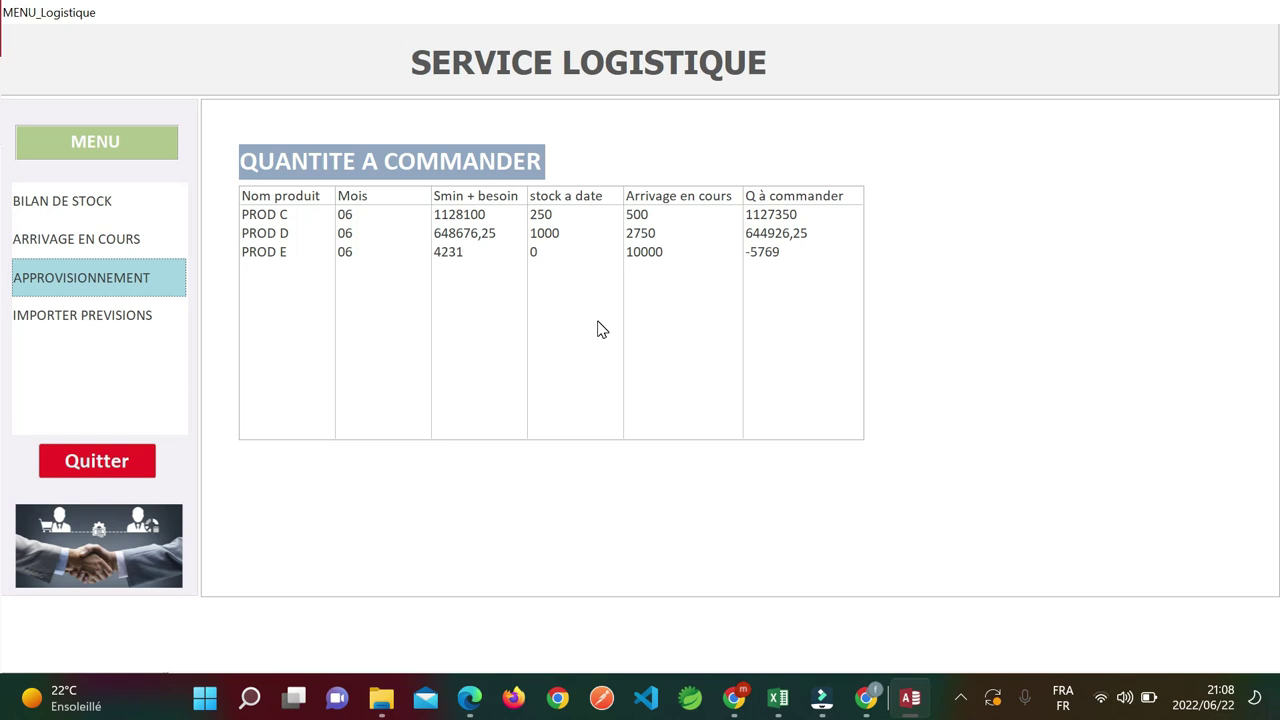
{"action": "left_click", "coordinate": [267, 197]}
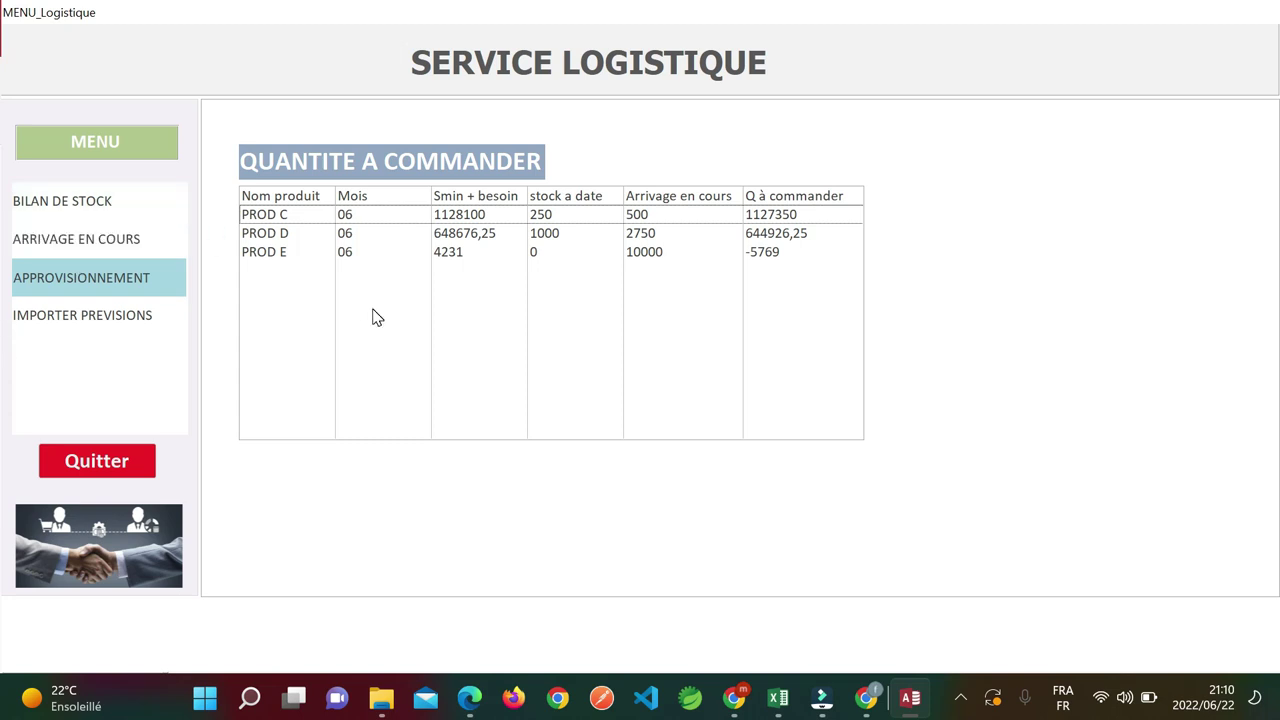
{"action": "left_click", "coordinate": [98, 315]}
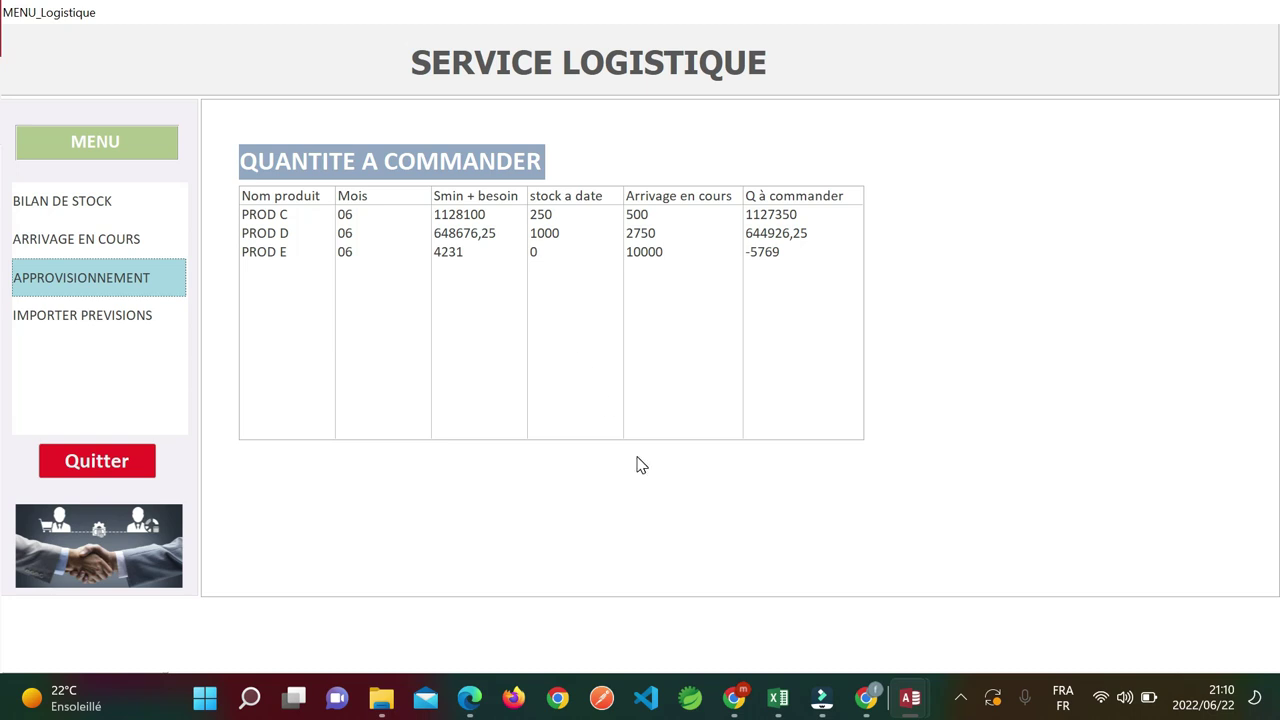
Step: Switch to Prevision.xlsx in Excel, clear the stray formula in cell K7 and return to the logistics service
{"action": "left_click", "coordinate": [779, 699]}
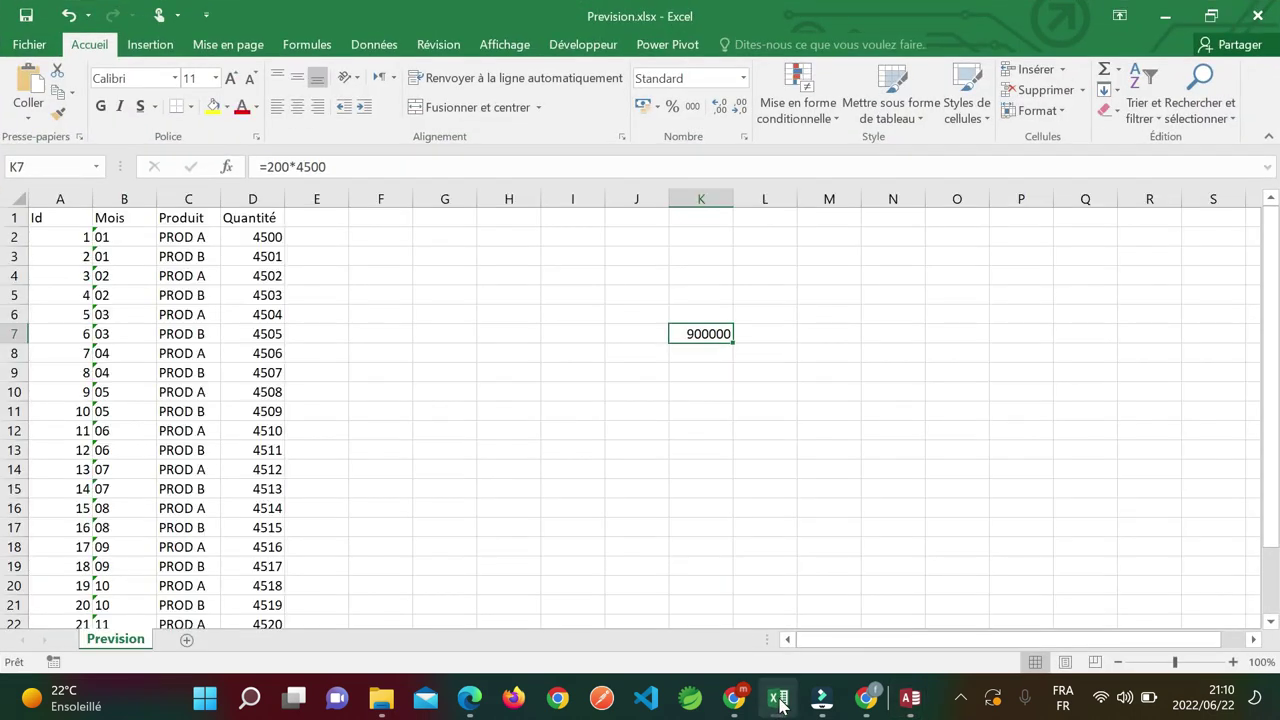
{"action": "key", "text": "Delete"}
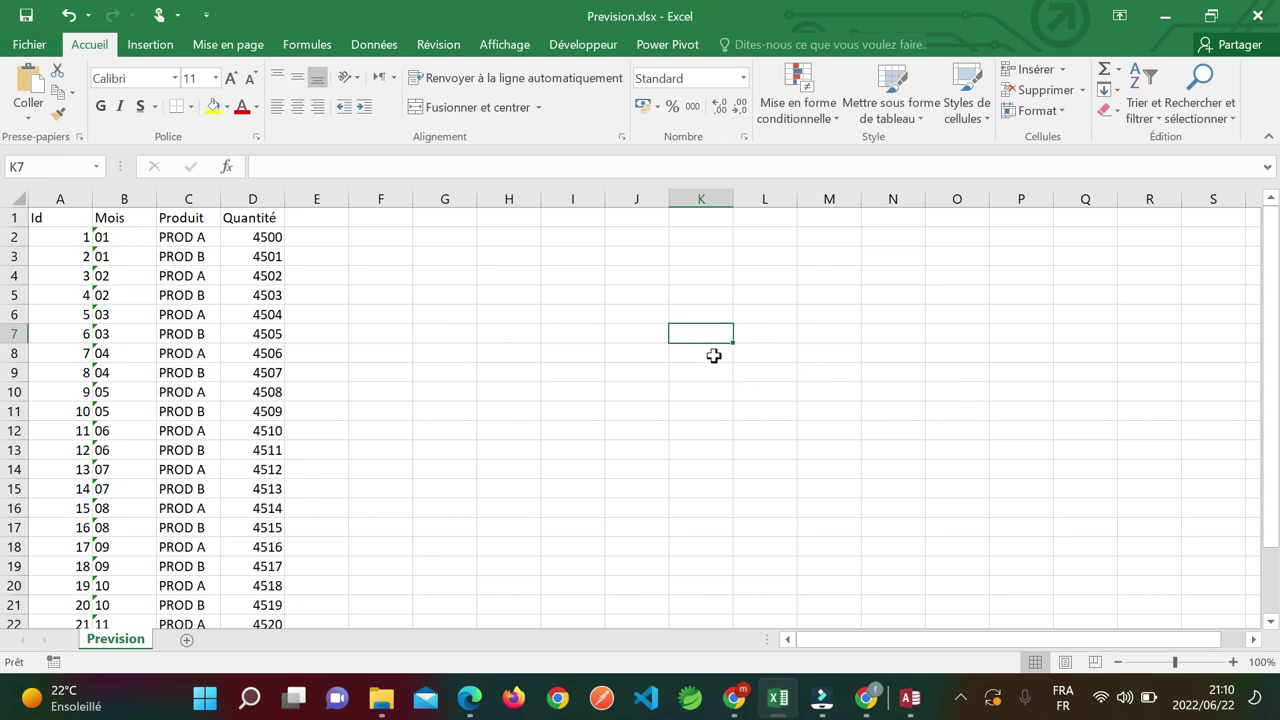
{"action": "left_click", "coordinate": [700, 410]}
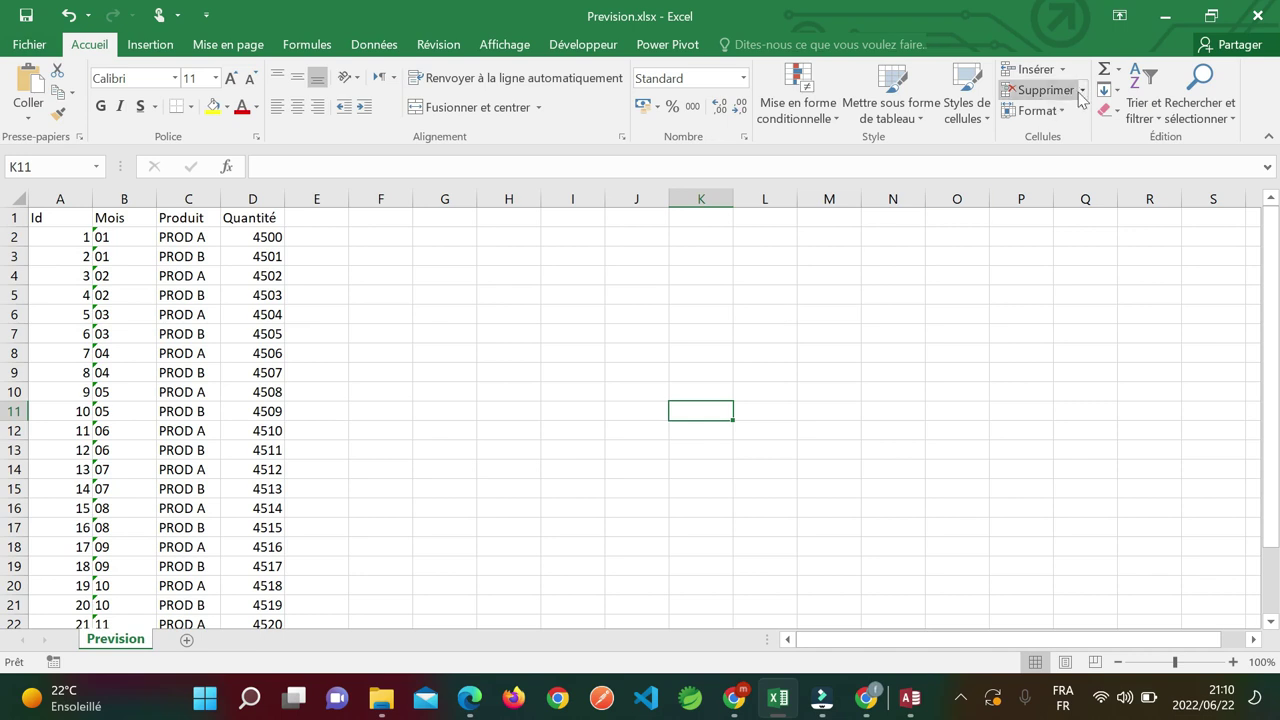
{"action": "left_click", "coordinate": [1165, 22]}
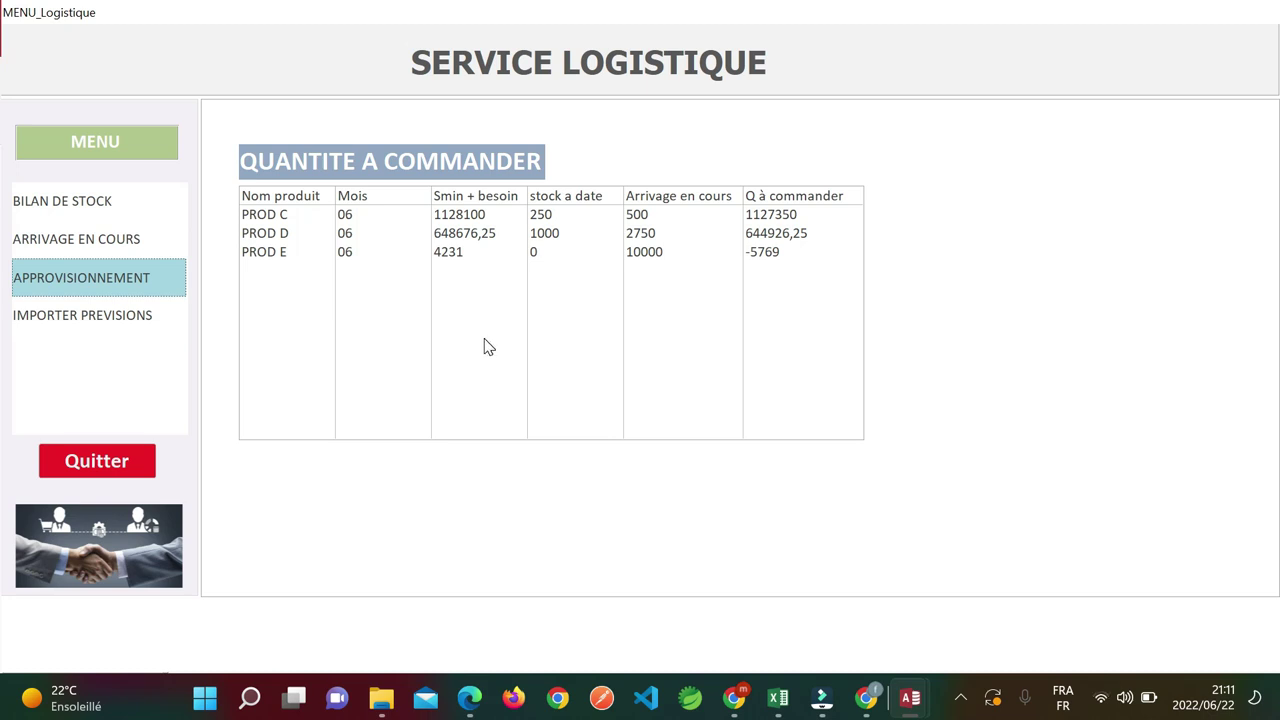
Step: Compare the forecast rows in Prevision.xlsx with the quantities to order in the logistics service
{"action": "left_click", "coordinate": [782, 704]}
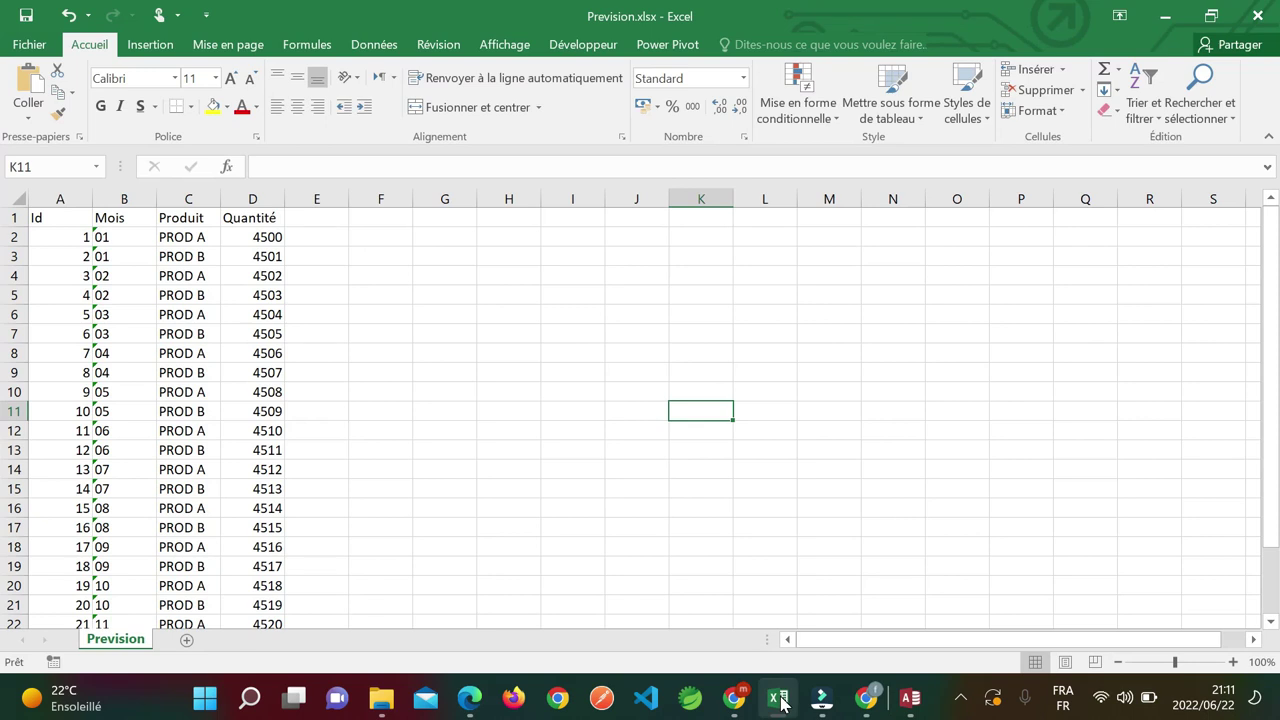
{"action": "left_click", "coordinate": [781, 703]}
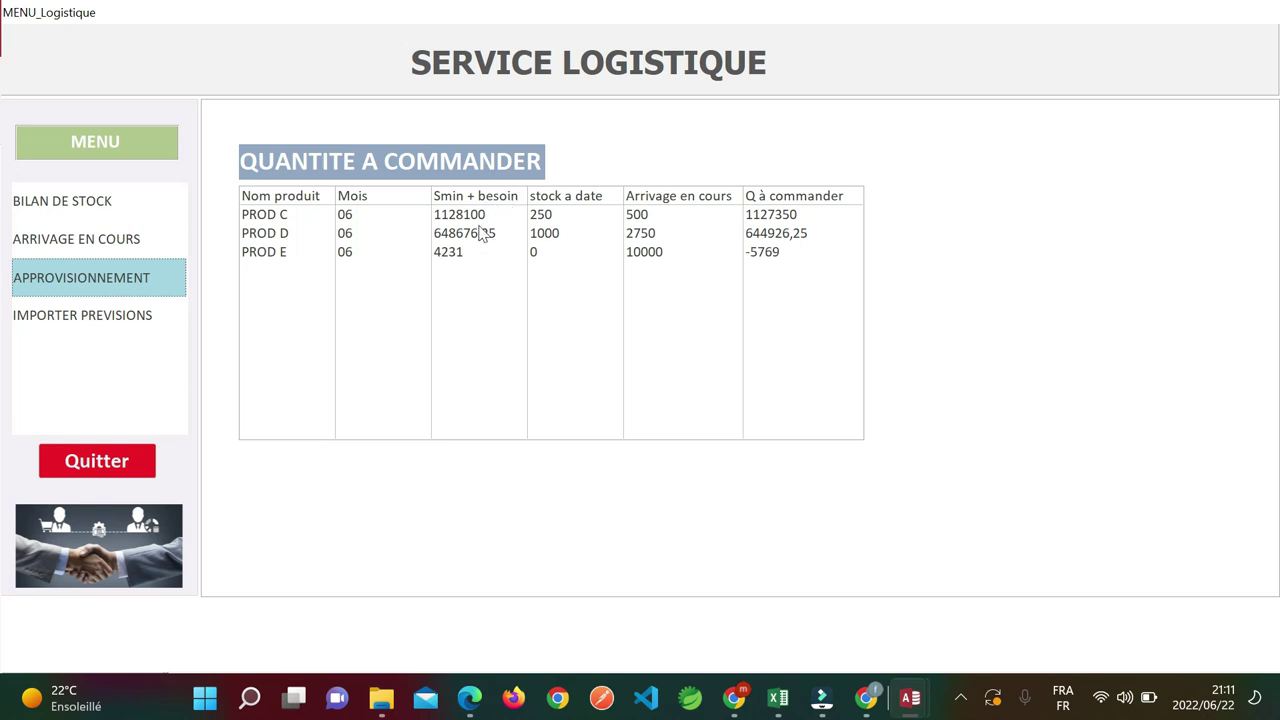
{"action": "left_click", "coordinate": [778, 698]}
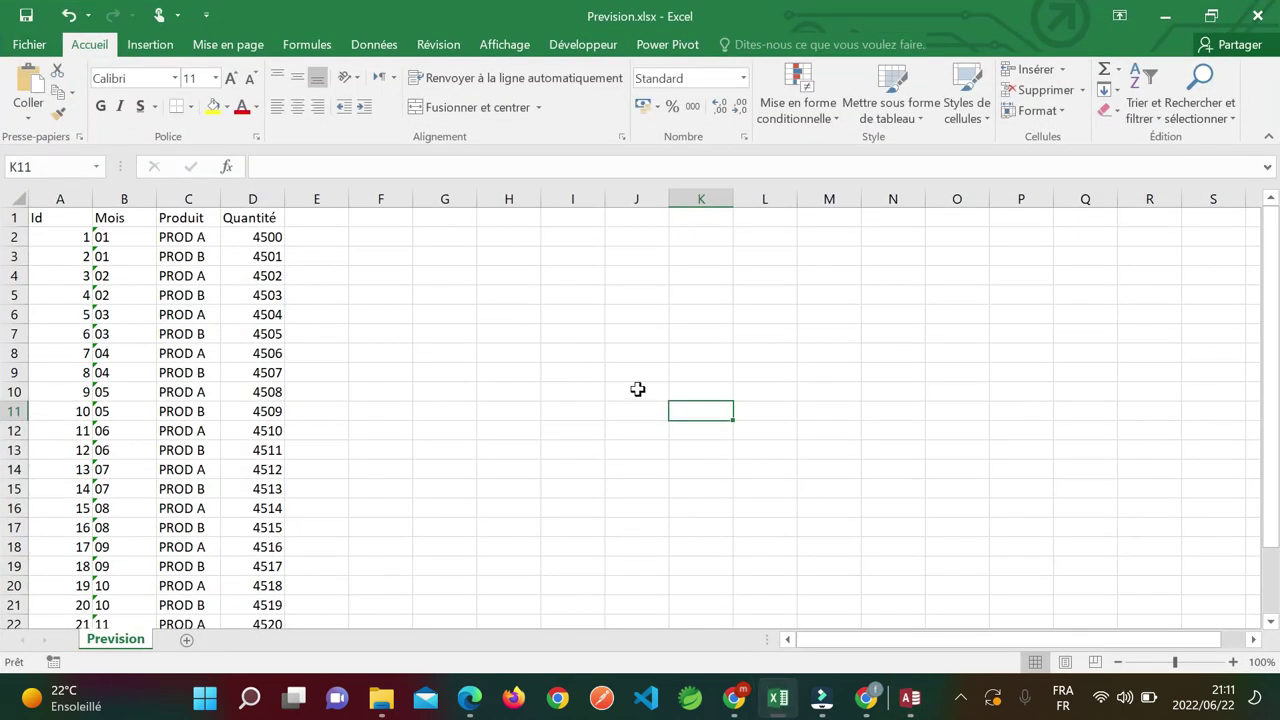
{"action": "left_click", "coordinate": [1166, 18]}
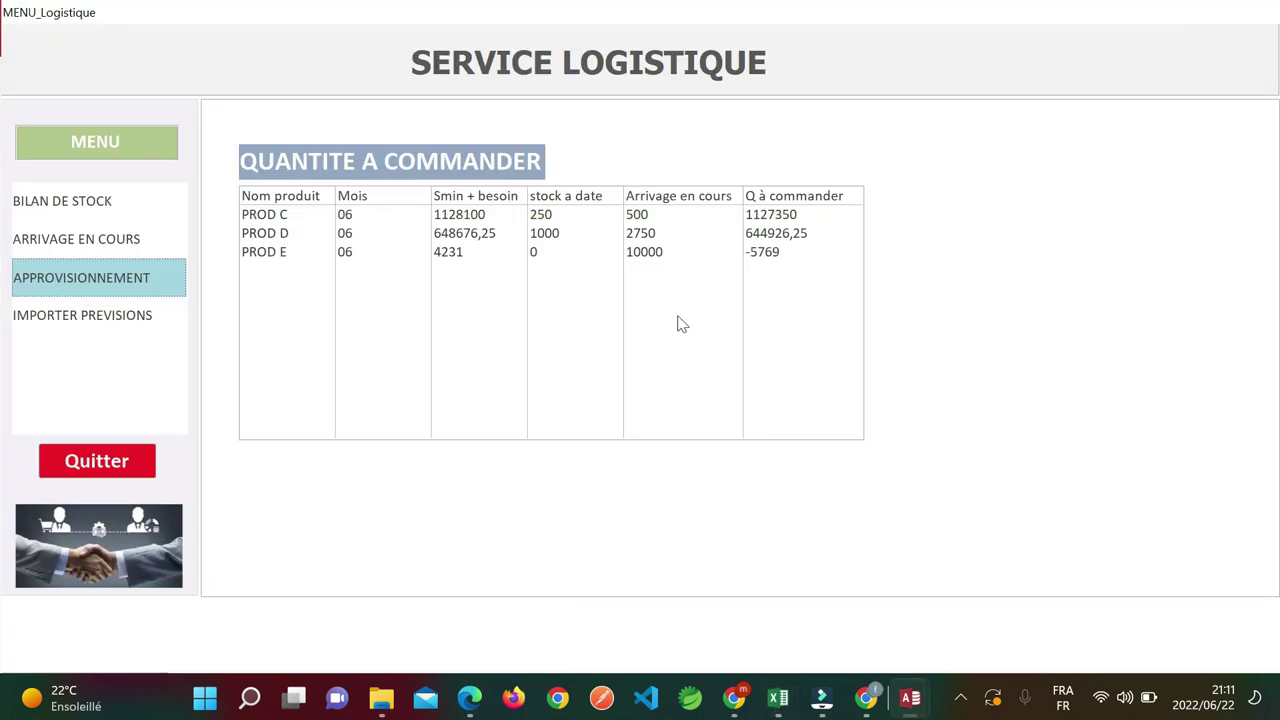